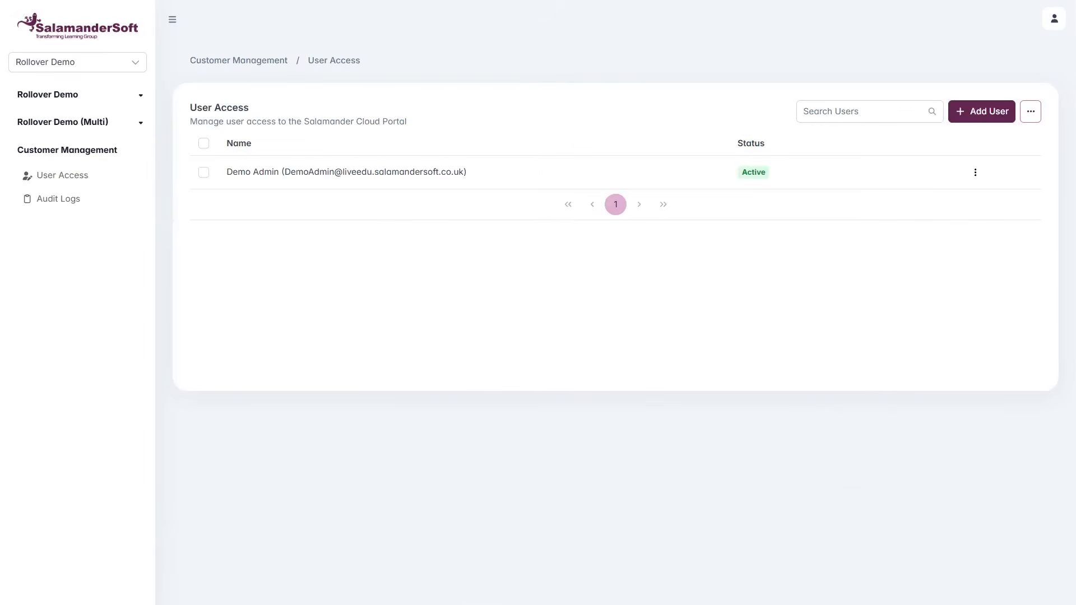
# Edit the demo admin's access roles, granting Rollover Manager for All Schools on the Rollover Demo (Multi) installation.
pyautogui.click(975, 172)
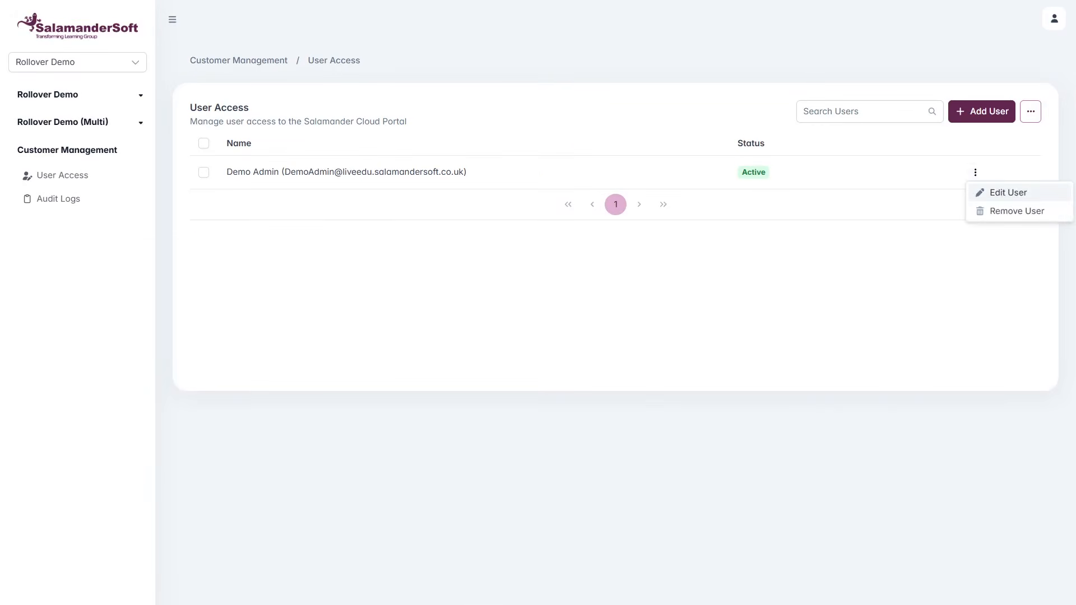
pyautogui.click(1003, 191)
pyautogui.scroll(-4, 616, 302)
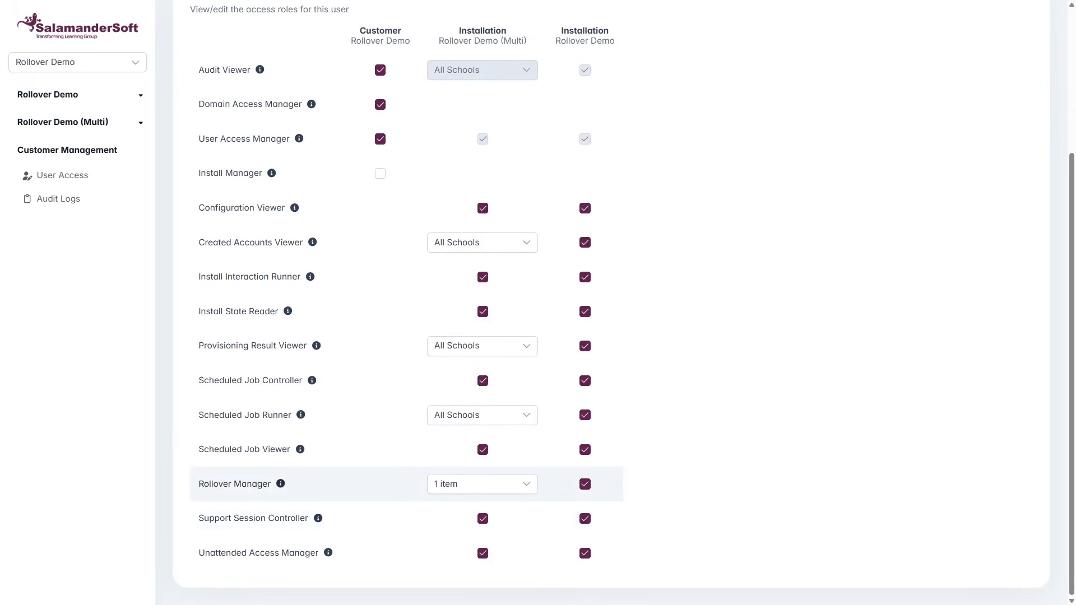
pyautogui.click(482, 484)
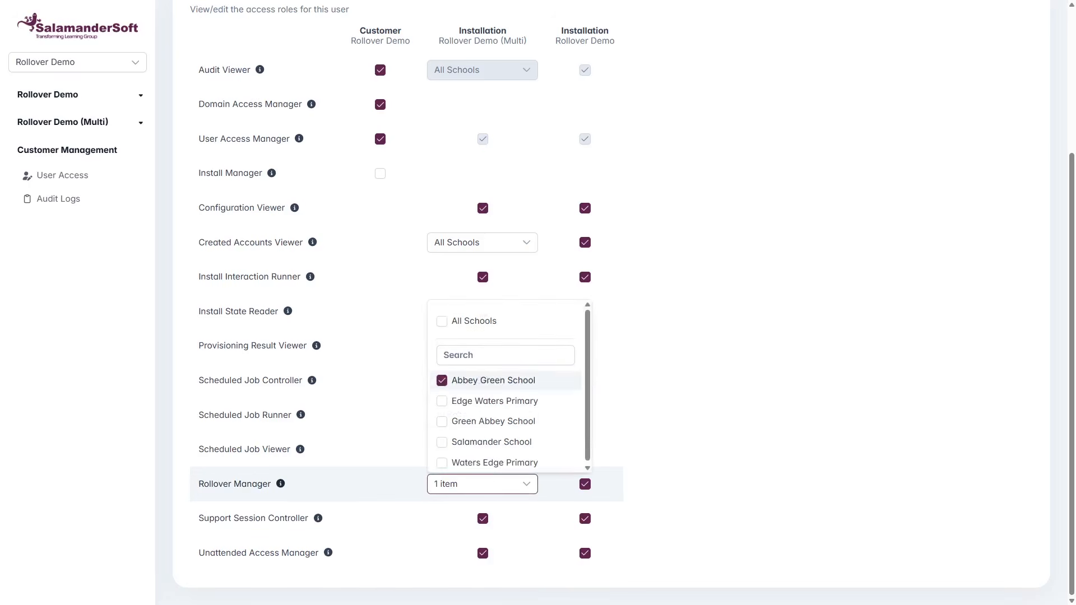
pyautogui.click(441, 401)
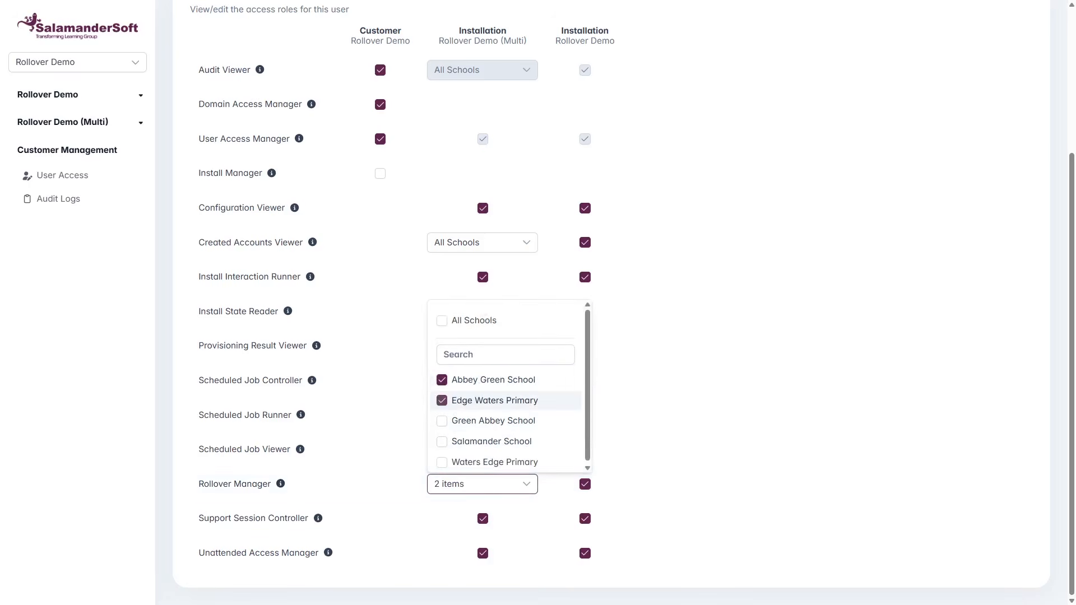
pyautogui.click(442, 321)
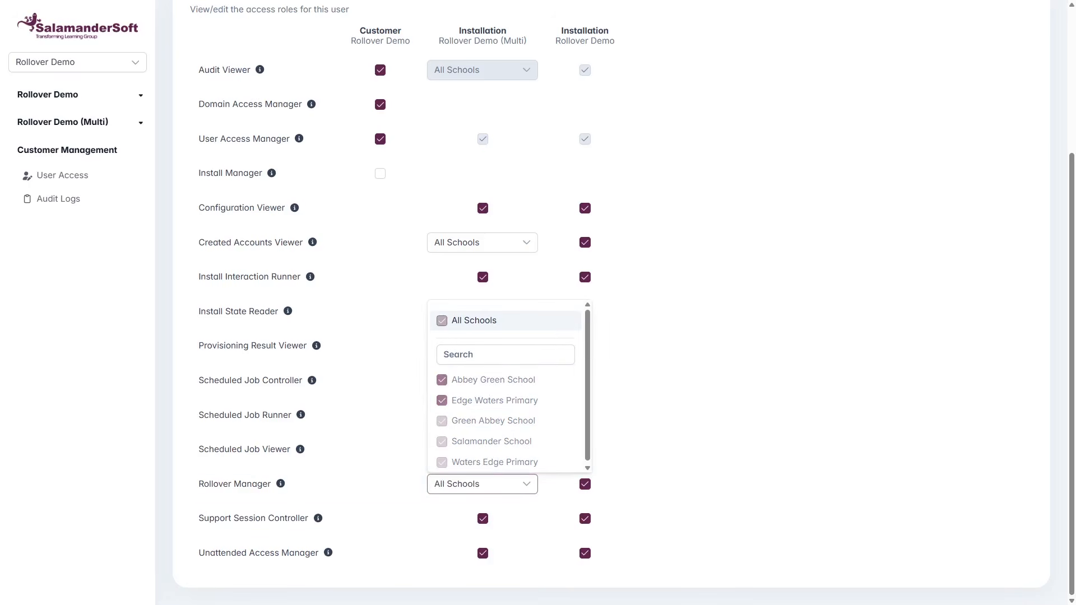
pyautogui.click(701, 359)
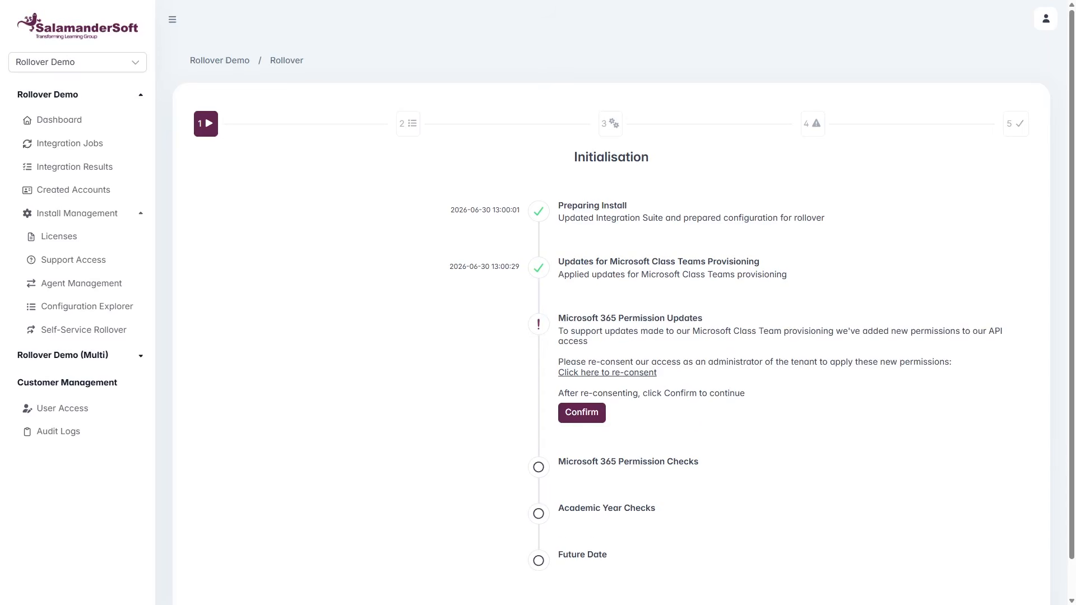
# Re-consent to the Microsoft 365 permissions requested for Salamander_DemoTenant and confirm the permission update in the Rollover Demo initialisation.
pyautogui.click(606, 372)
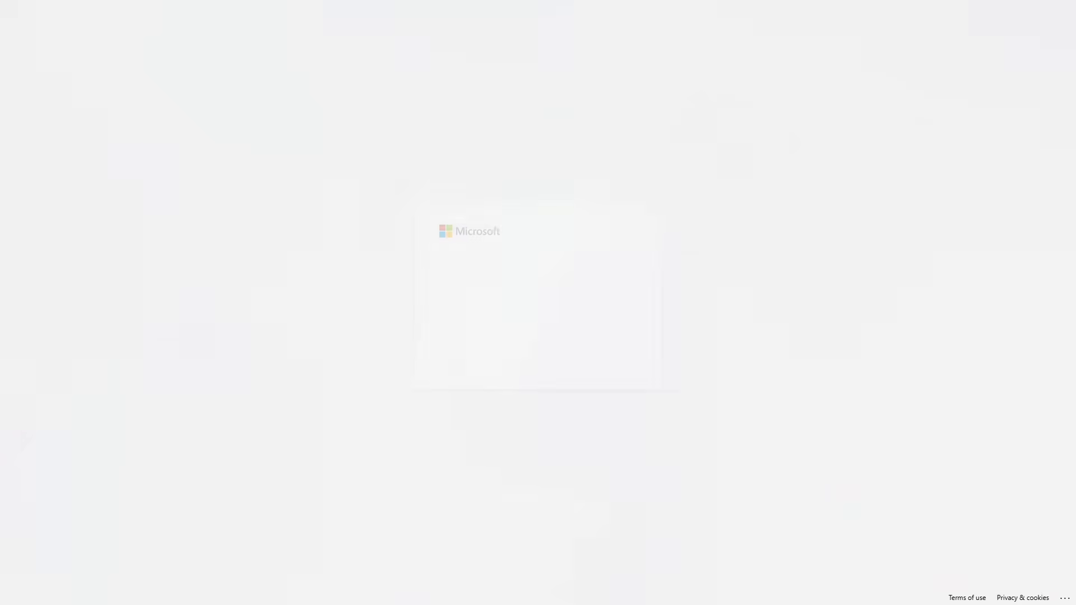
pyautogui.click(538, 290)
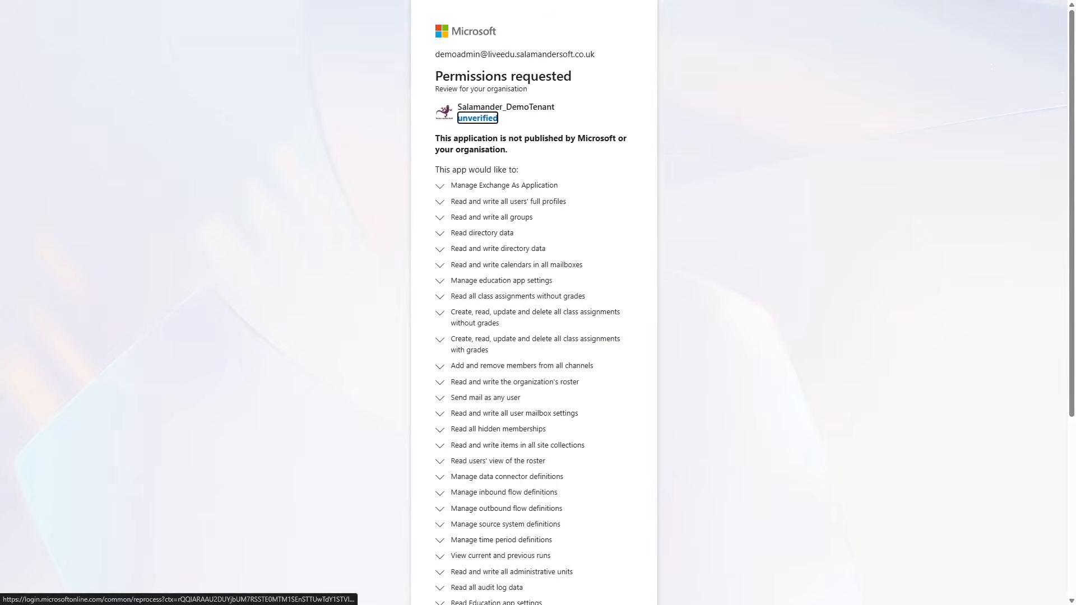
pyautogui.scroll(-5, 534, 303)
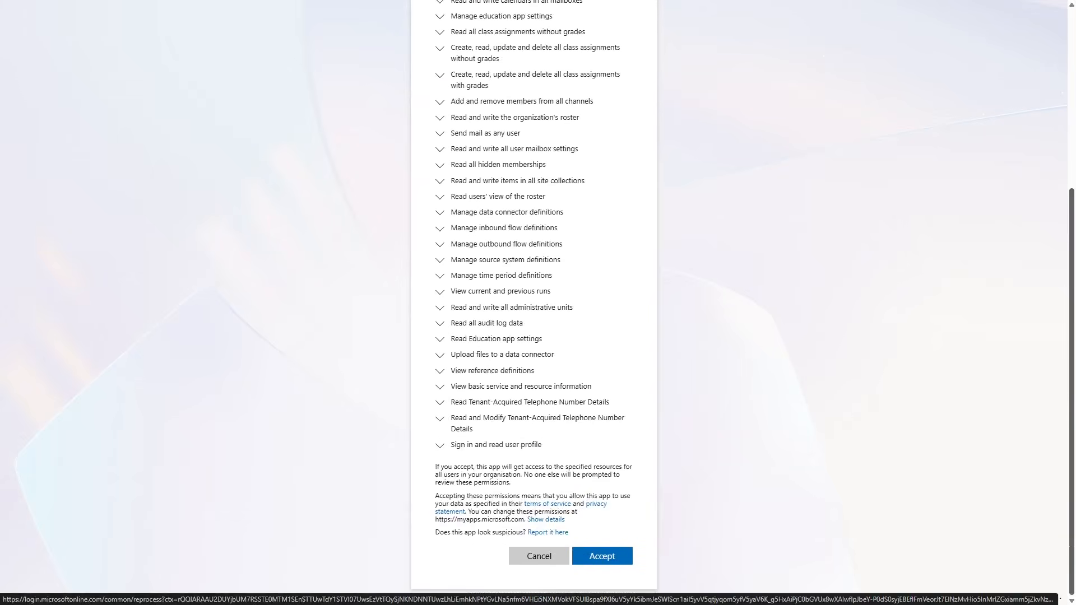
pyautogui.click(602, 556)
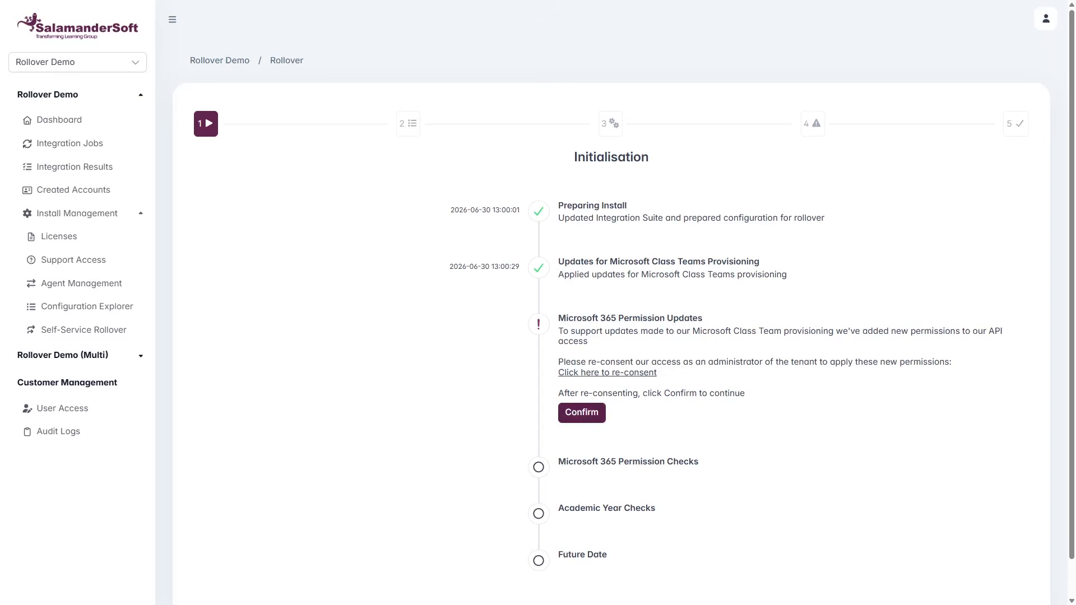
pyautogui.click(582, 413)
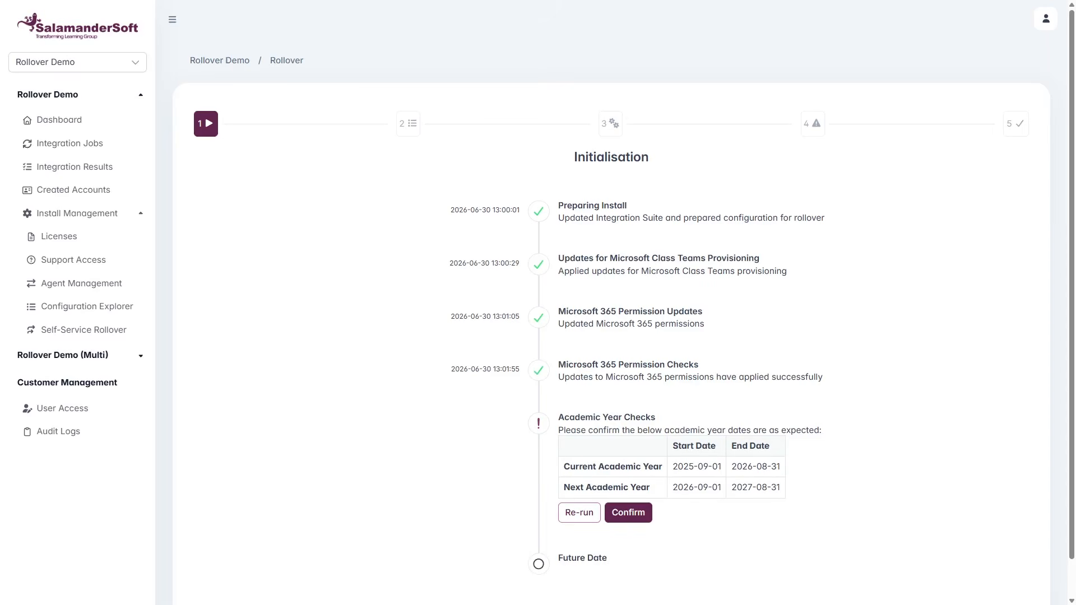
# Confirm the current and next academic year dates and use 01 September 2026 as the future date.
pyautogui.click(628, 512)
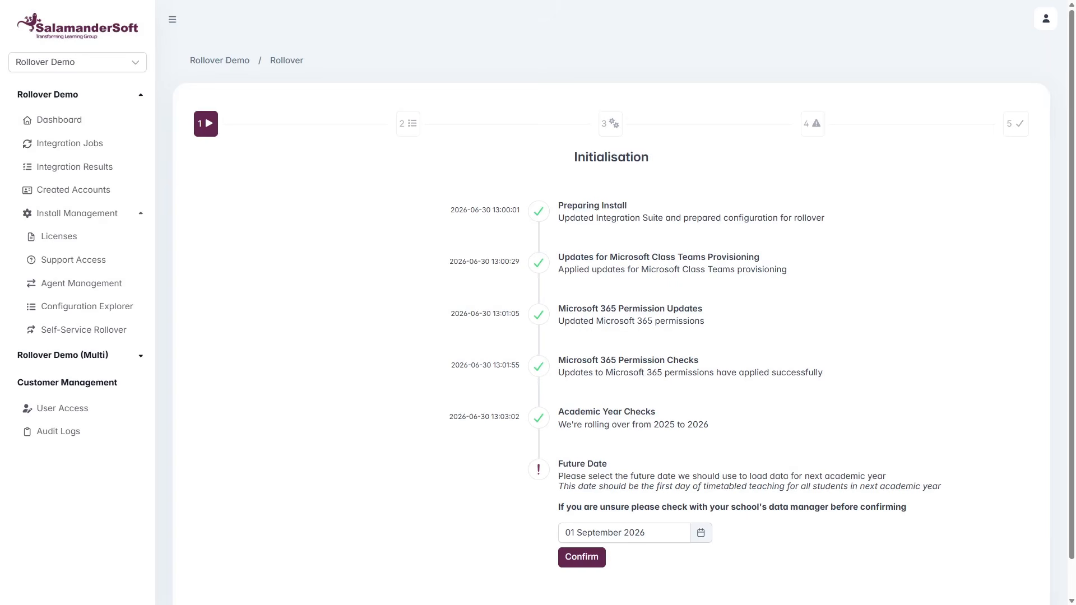
pyautogui.click(581, 557)
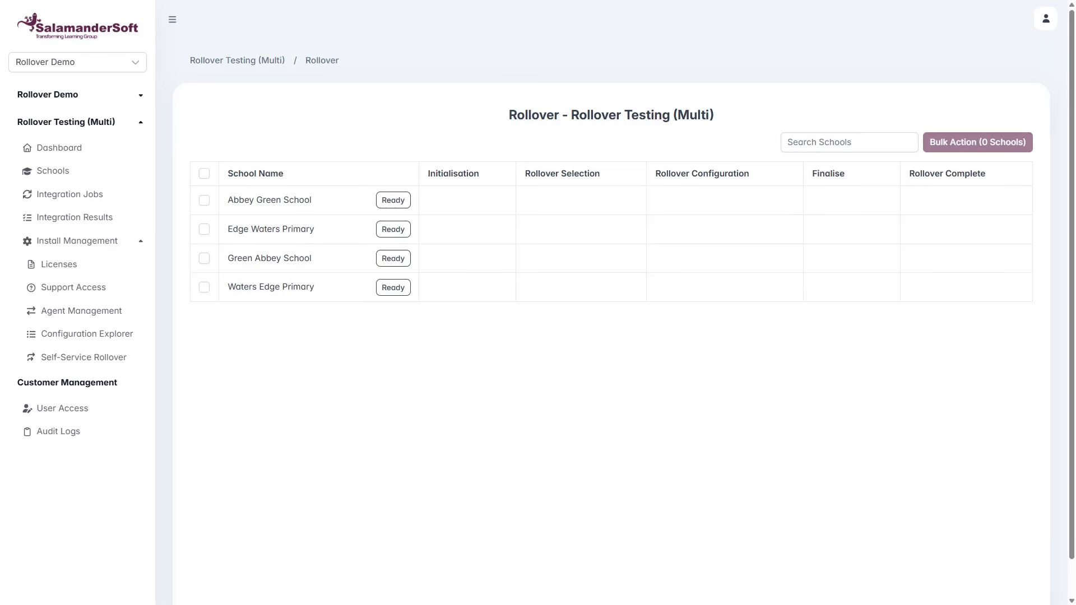
# Start the rollover initialisation in bulk for all four Rollover Testing (Multi) schools and check Abbey Green School's progress.
pyautogui.click(204, 173)
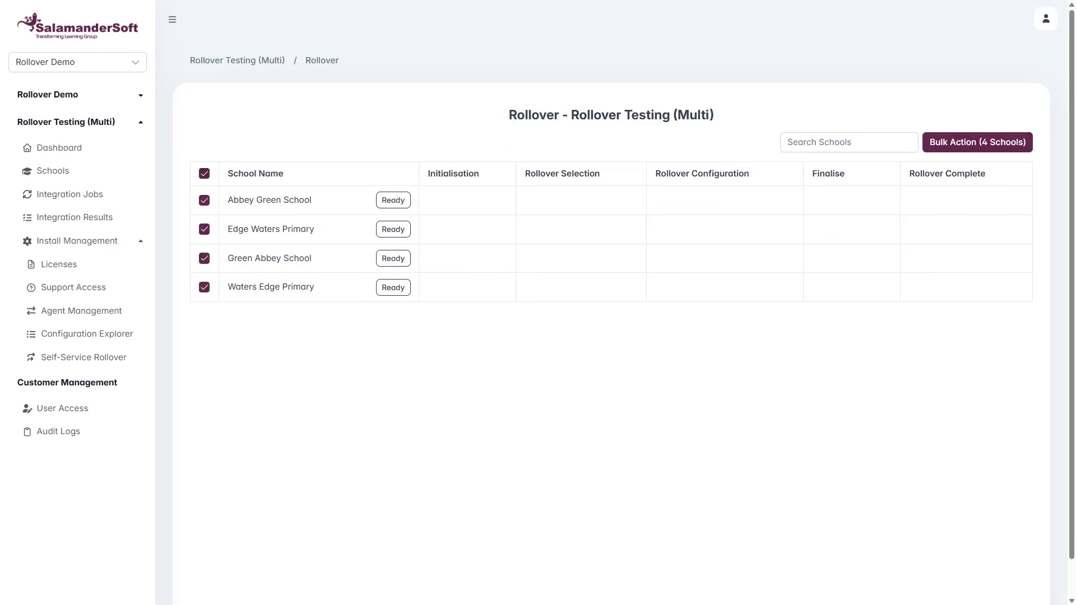
pyautogui.click(978, 143)
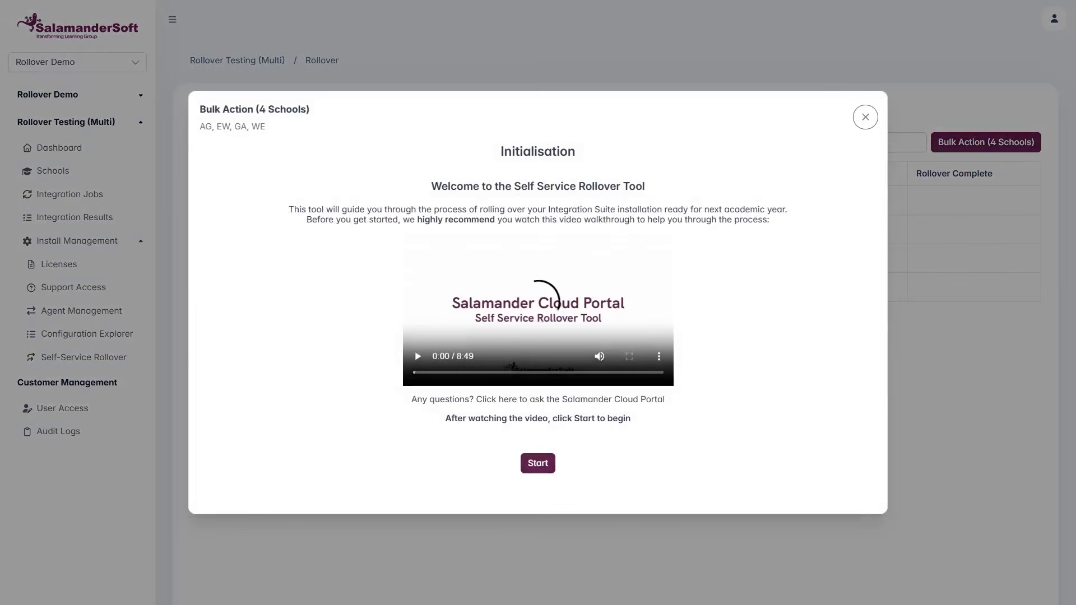
pyautogui.click(538, 463)
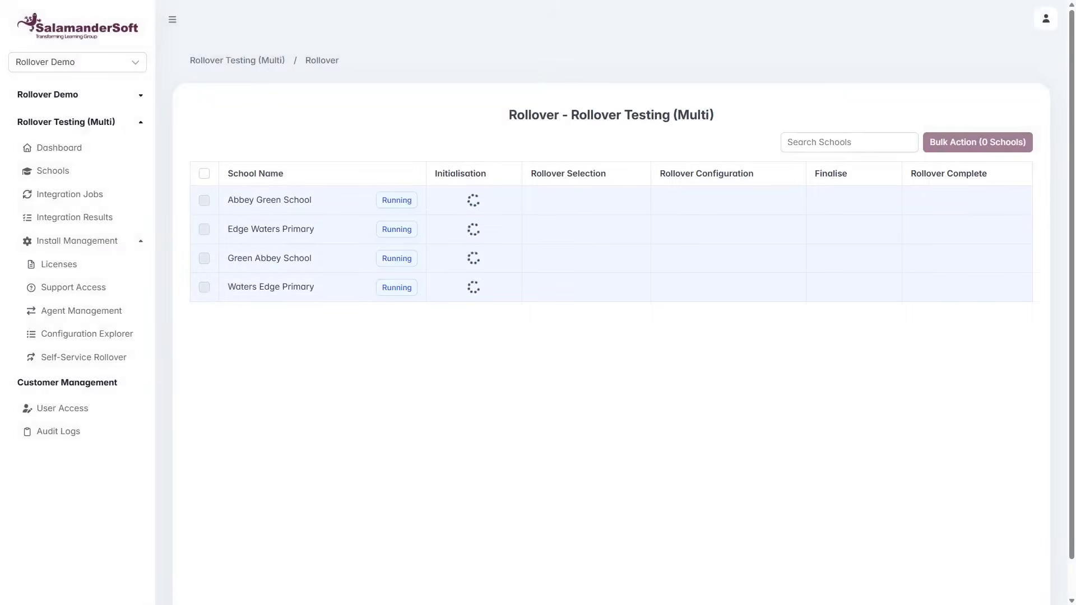
pyautogui.click(270, 200)
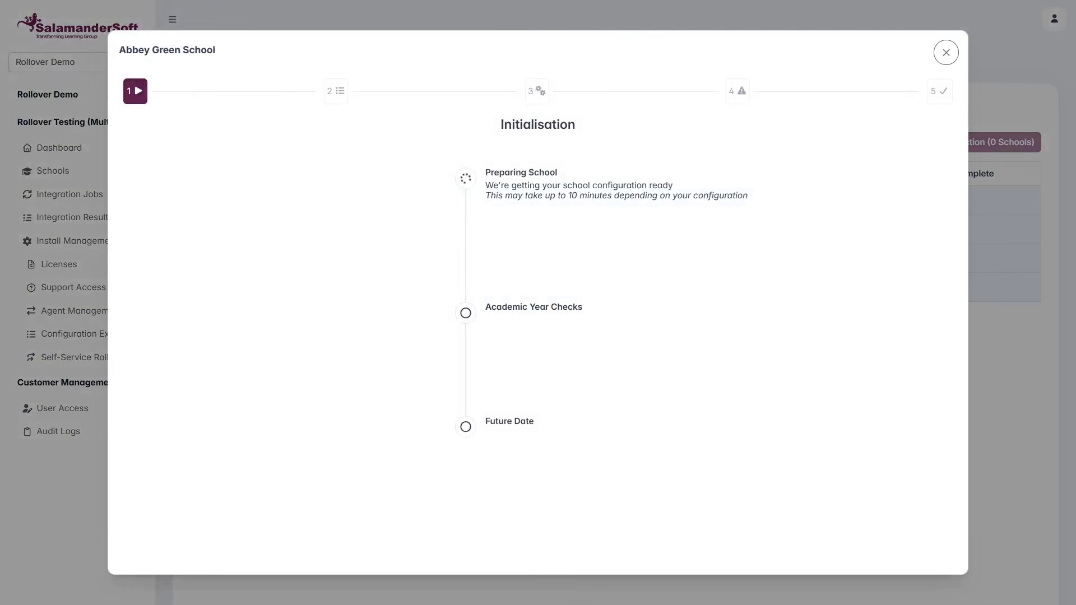
pyautogui.click(946, 52)
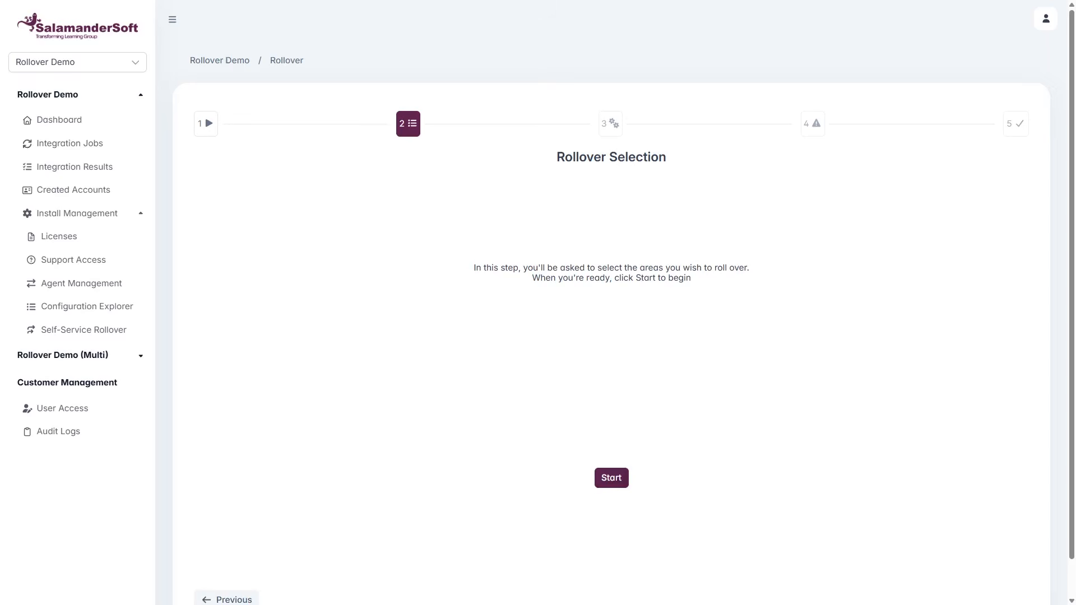
# Select Pupil, Staff, Timetable, Google Classroom and Microsoft Class Team as the Rollover Demo areas to roll over and confirm the selection.
pyautogui.click(612, 478)
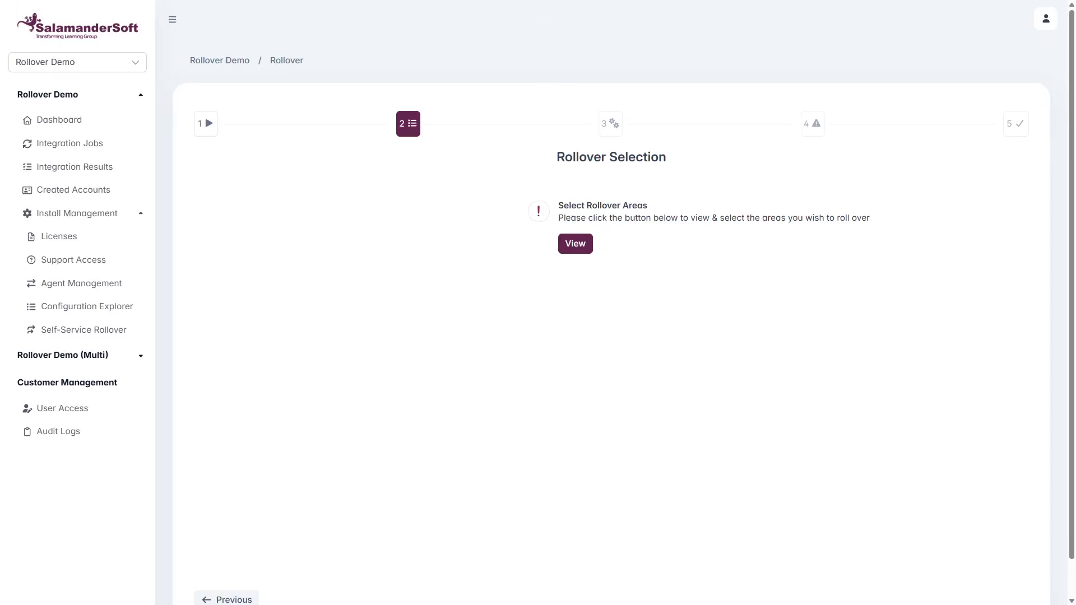
pyautogui.click(576, 243)
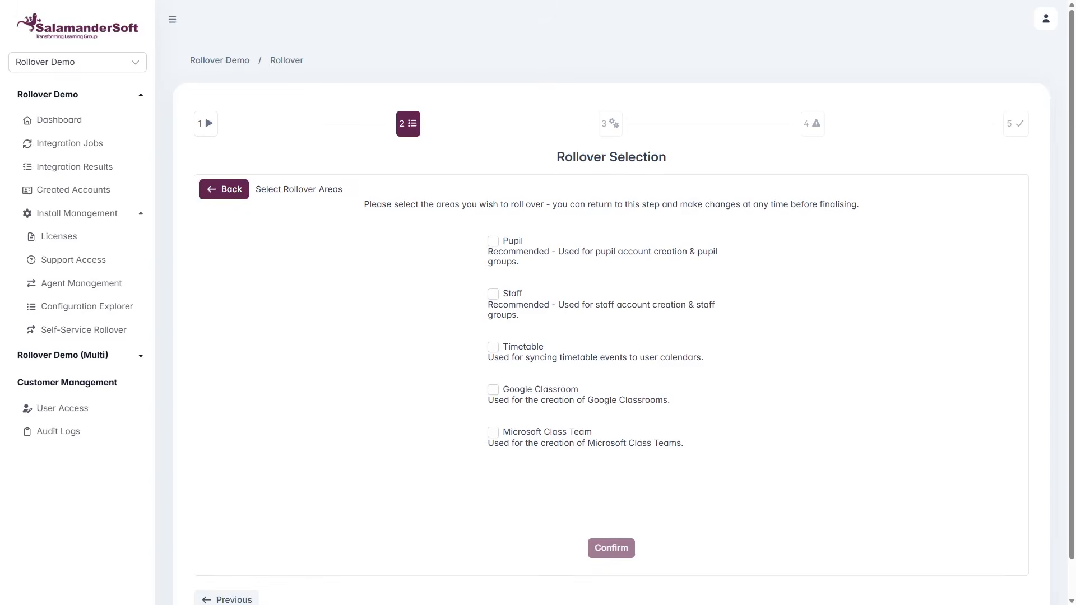
pyautogui.click(493, 241)
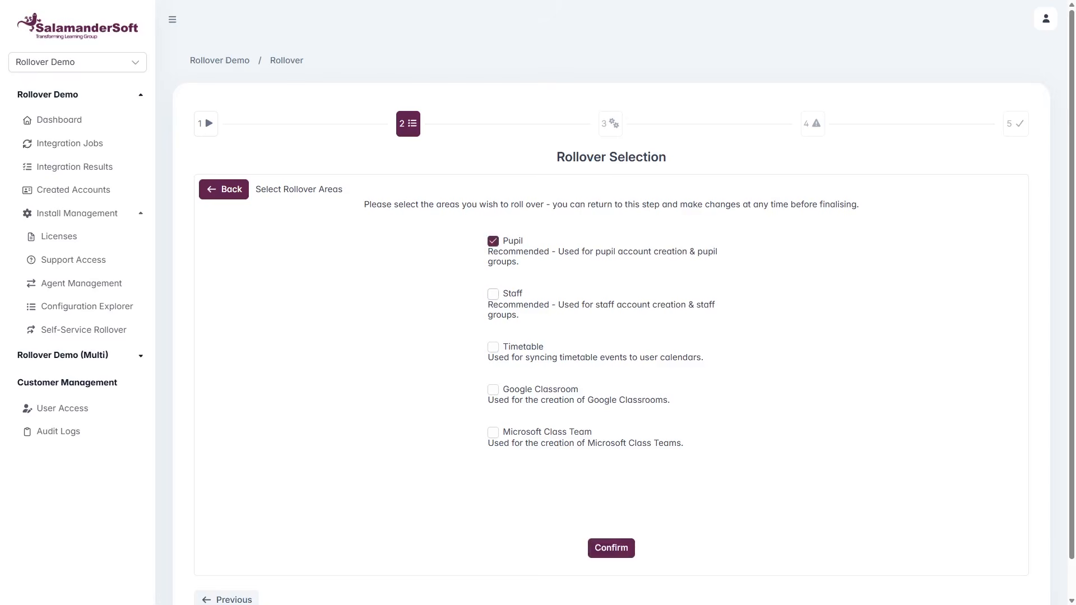
pyautogui.click(493, 294)
pyautogui.click(493, 347)
pyautogui.click(493, 390)
pyautogui.click(493, 433)
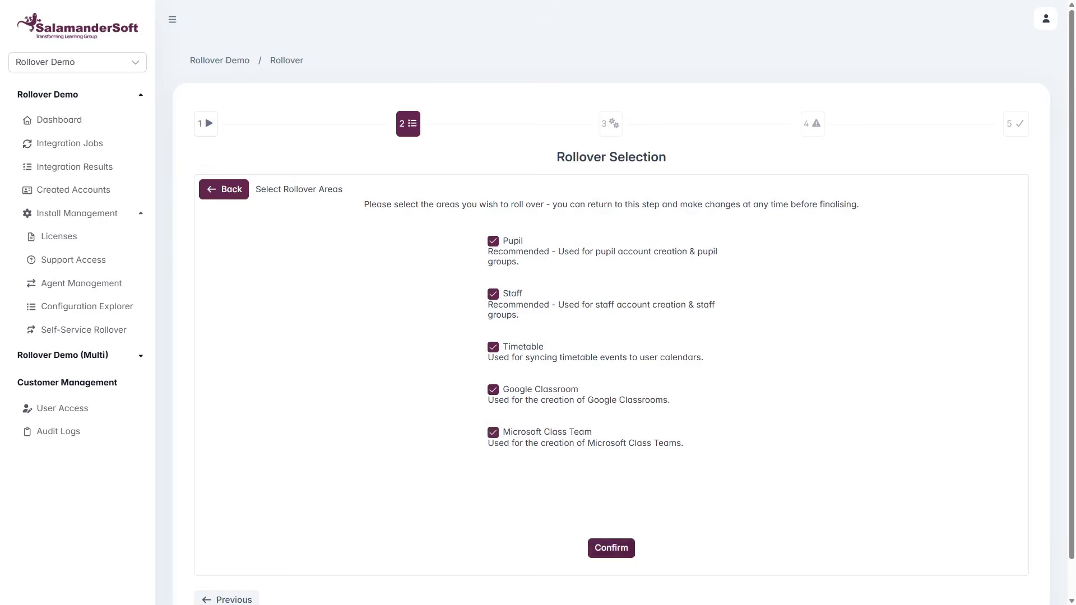
pyautogui.click(611, 548)
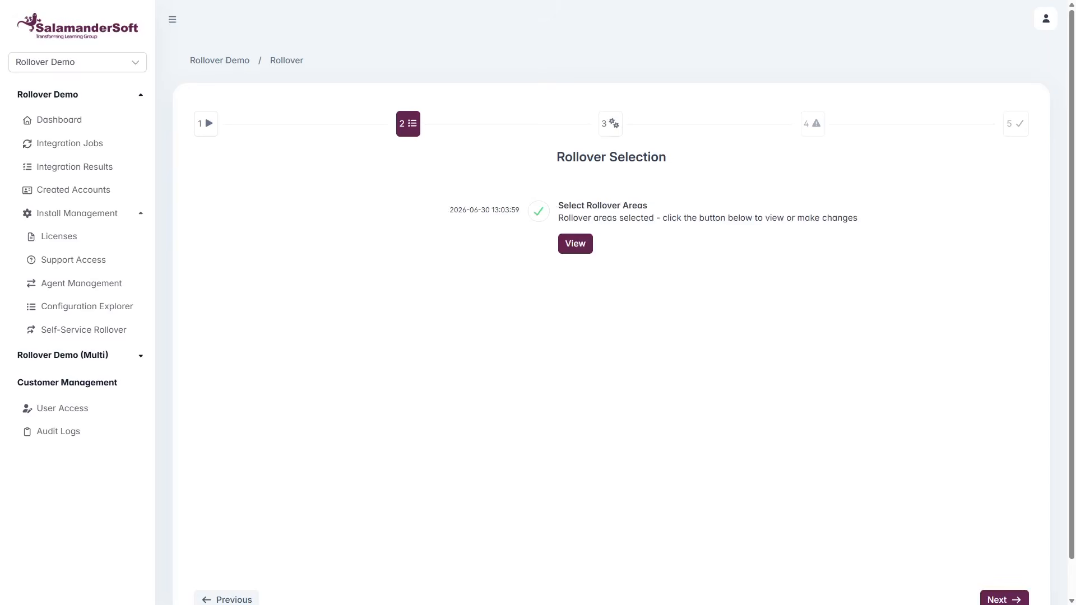
# Start the Pupil rollover configuration, review the detailed pupil record changes and confirm the pupil data.
pyautogui.click(1004, 600)
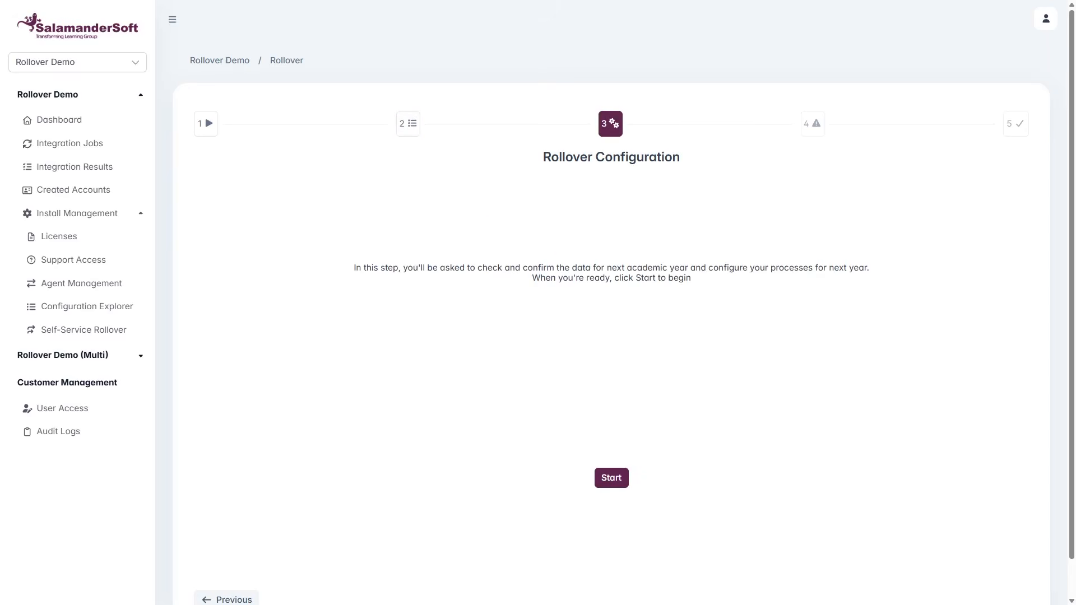
pyautogui.click(611, 477)
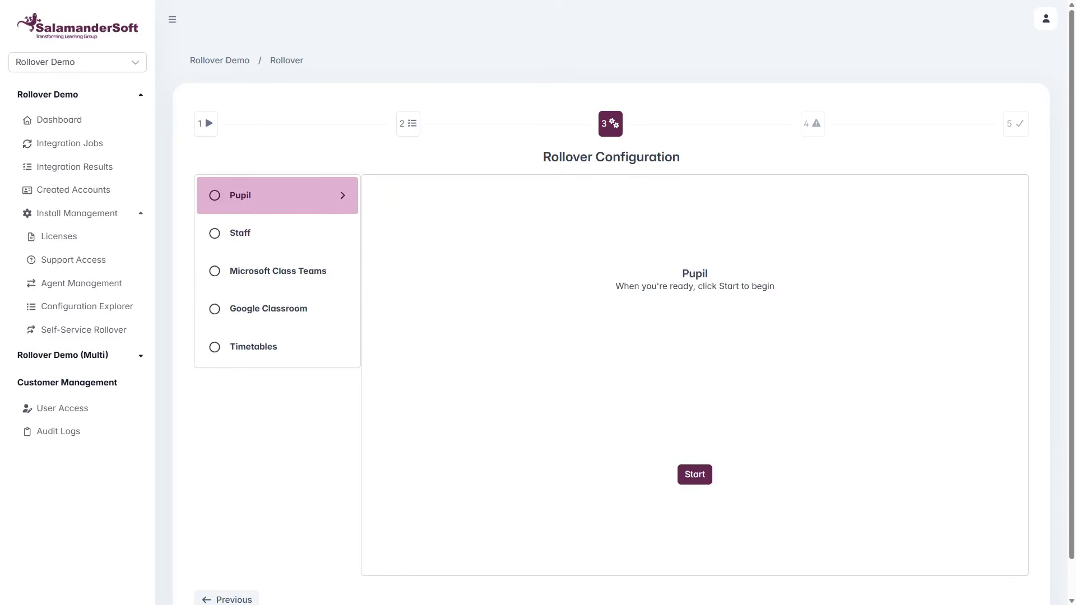
pyautogui.click(695, 474)
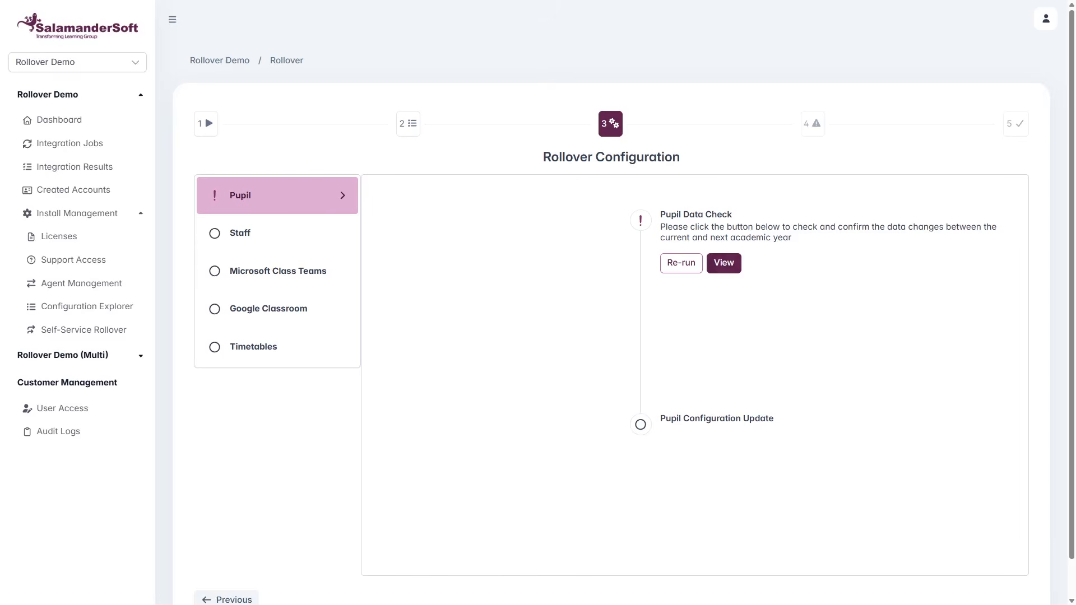
pyautogui.click(724, 262)
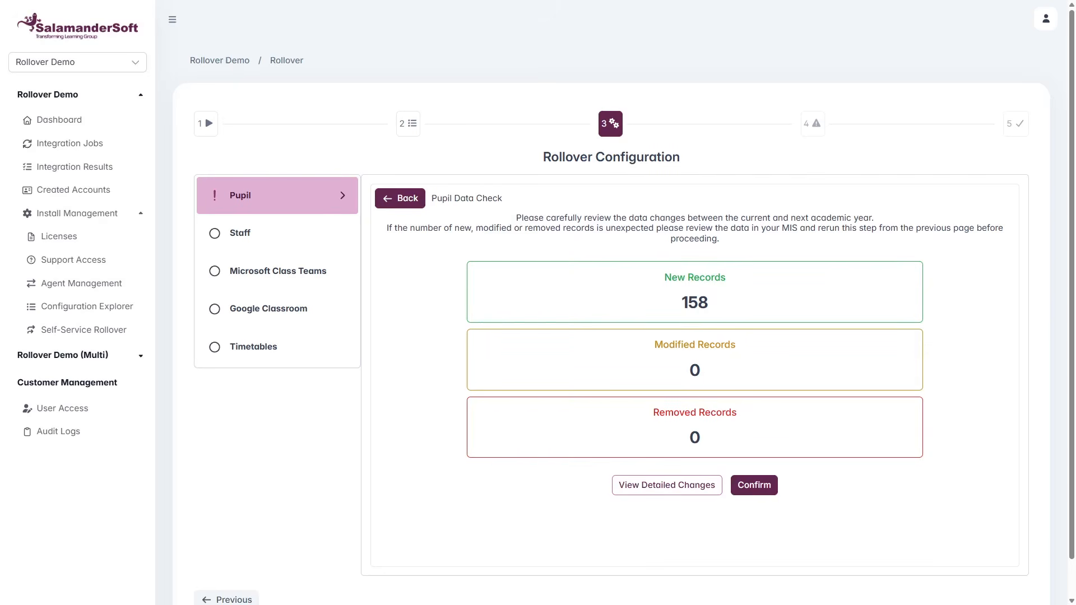
pyautogui.click(667, 485)
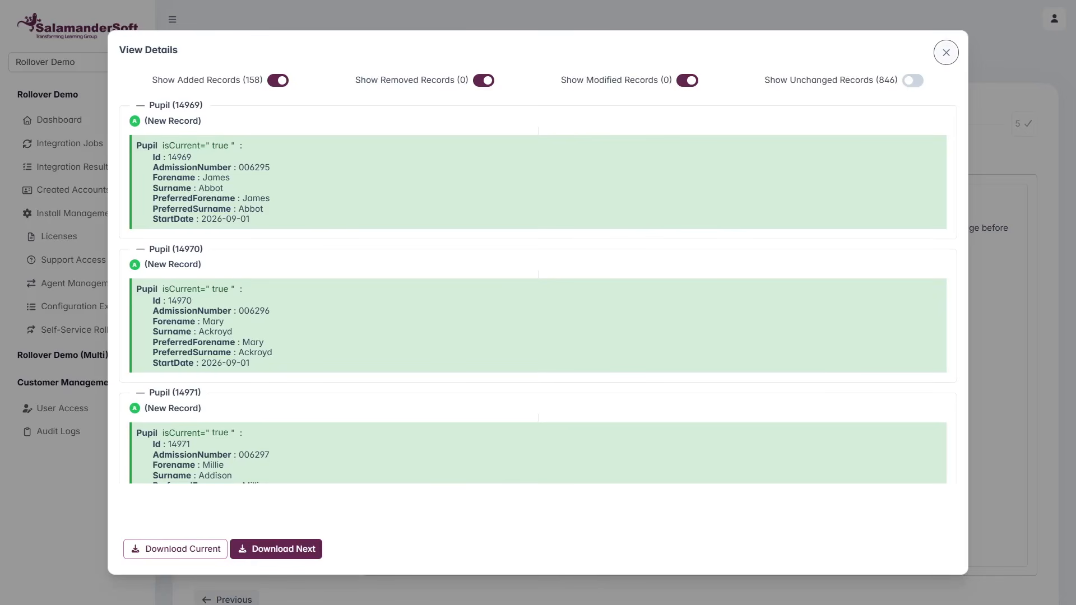
pyautogui.click(946, 52)
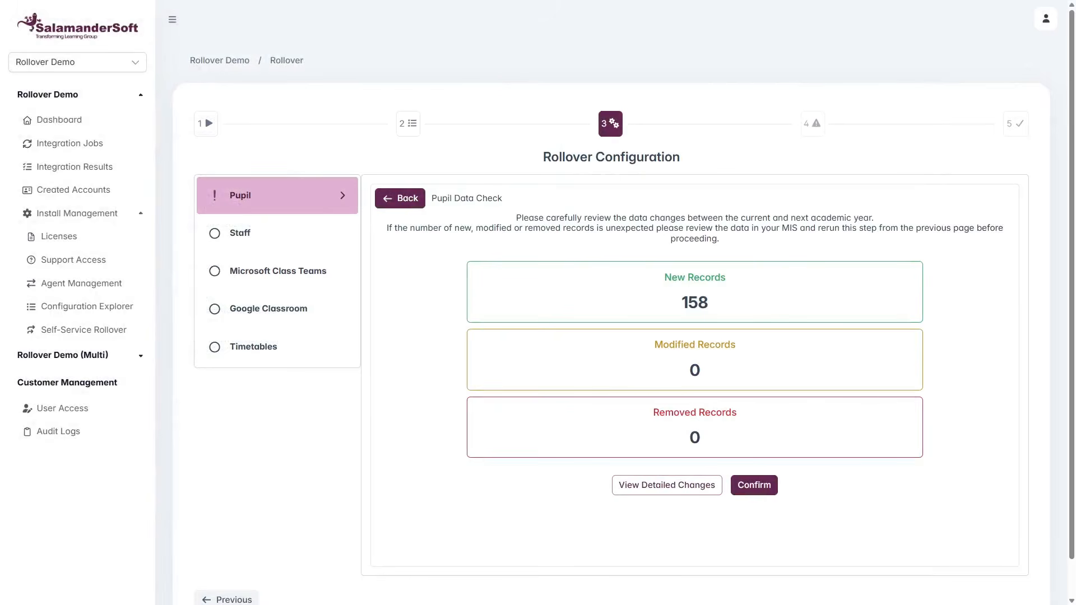
pyautogui.click(754, 485)
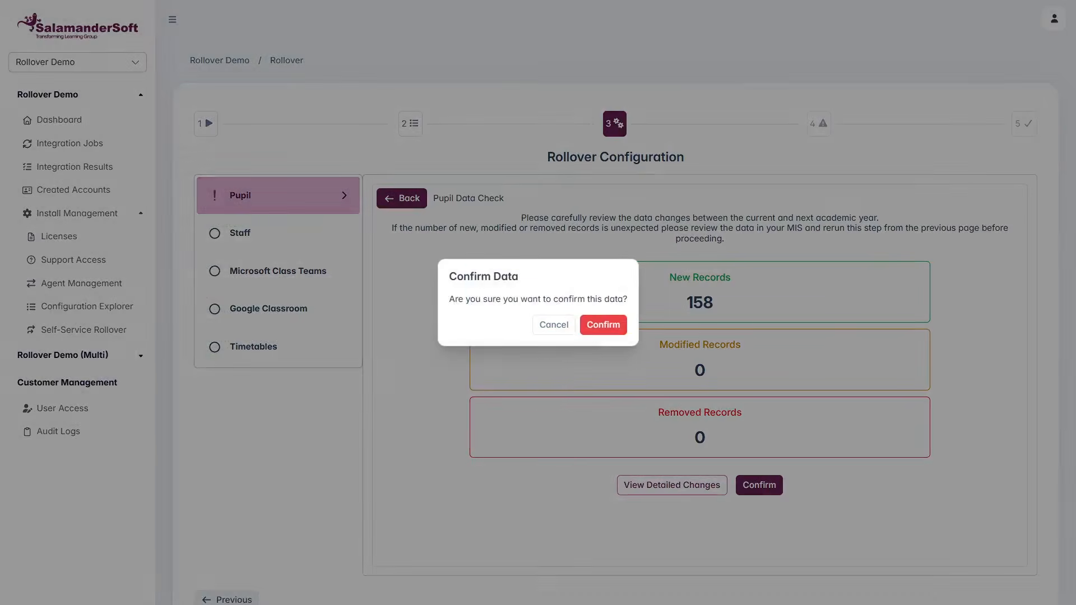
pyautogui.click(603, 325)
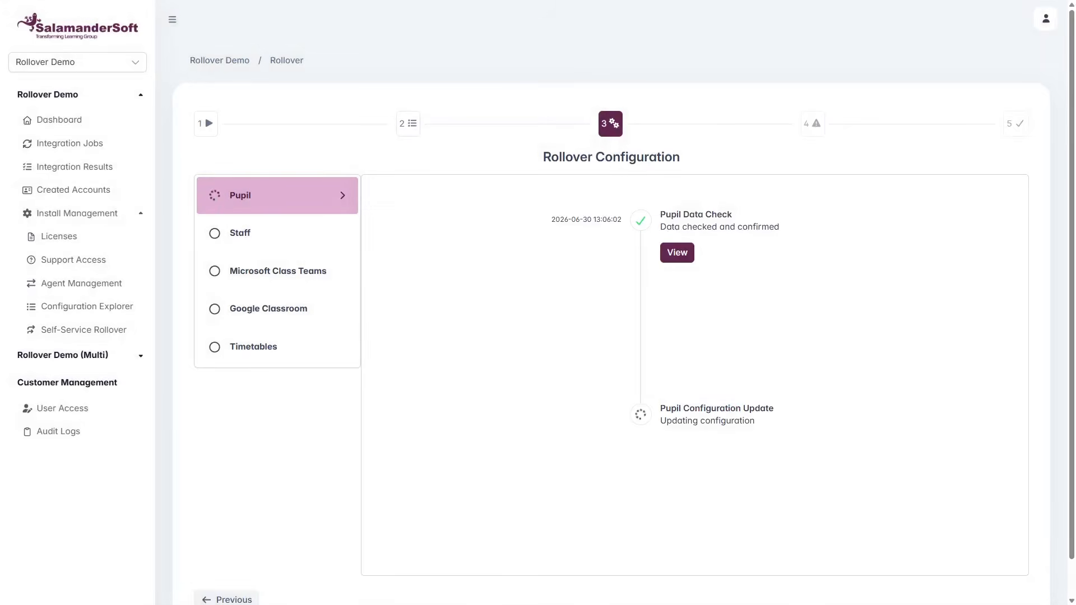
# Start the Staff rollover configuration, check the staff data changes and confirm the staff data.
pyautogui.click(695, 557)
pyautogui.click(695, 475)
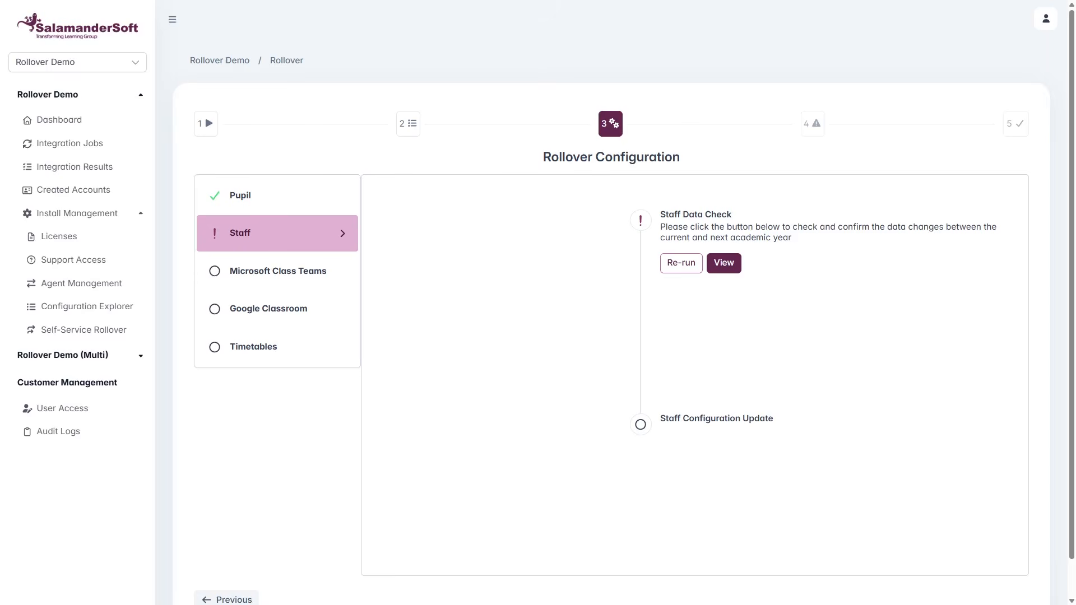
pyautogui.click(724, 263)
pyautogui.click(667, 485)
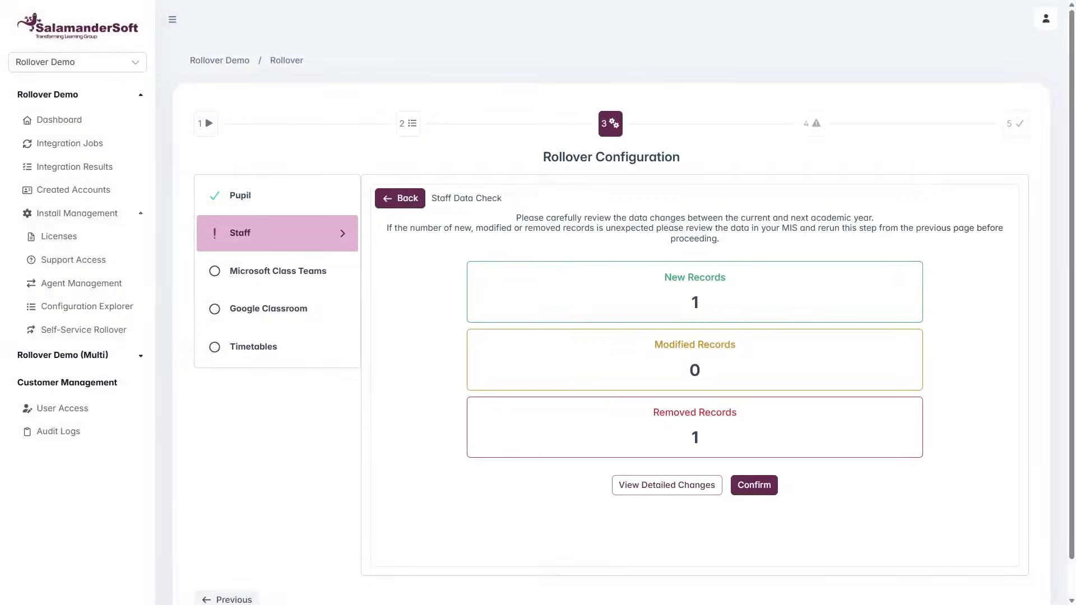
pyautogui.click(754, 485)
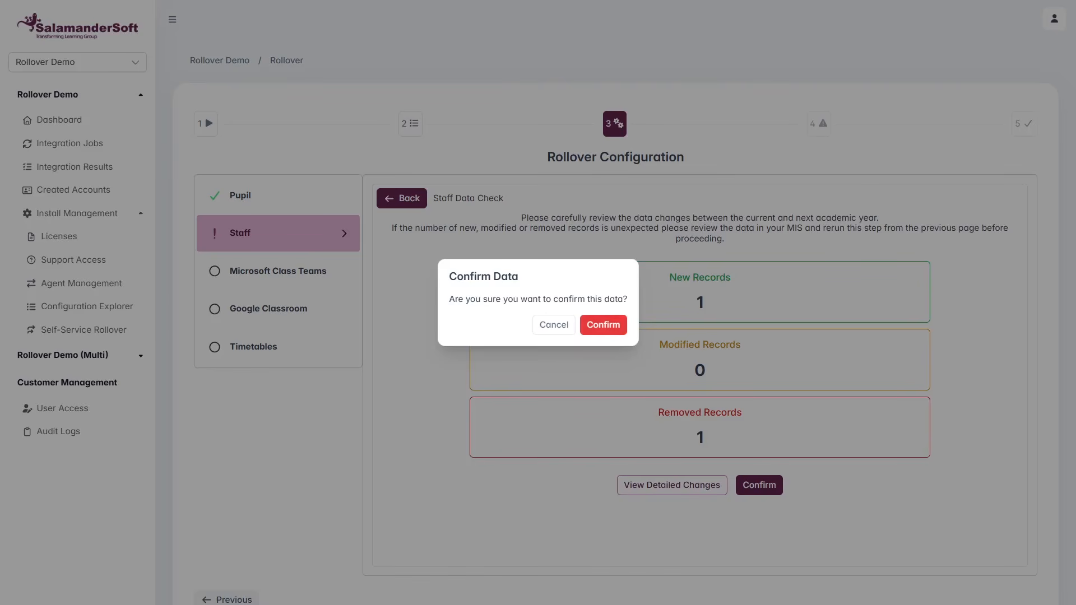
pyautogui.click(601, 323)
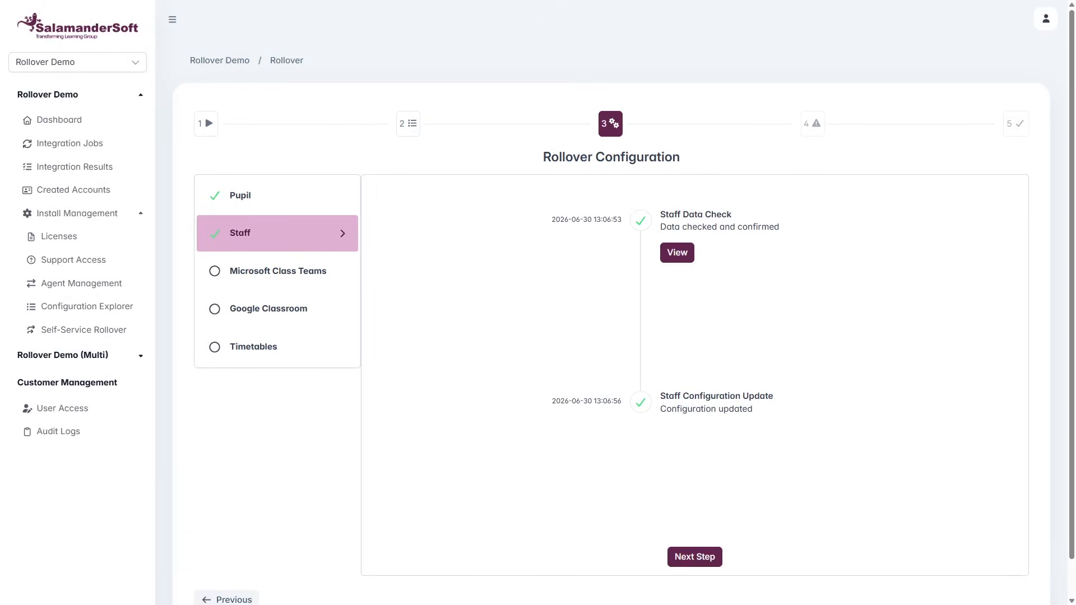
# Start the Microsoft Class Teams rollover configuration, review the detailed class changes with removed and added records hidden, and confirm the class data.
pyautogui.click(695, 557)
pyautogui.click(695, 474)
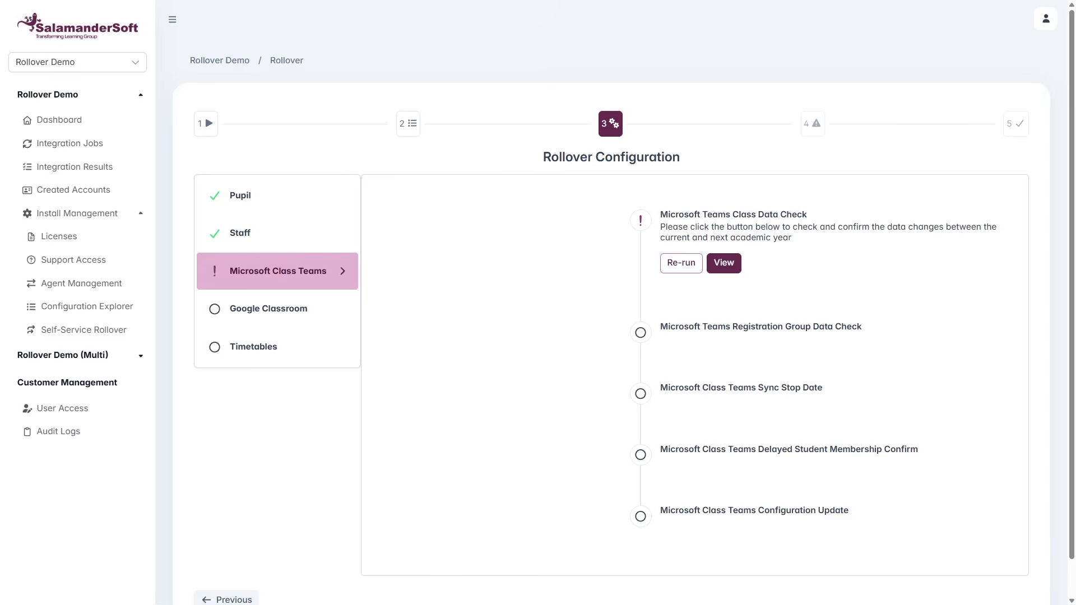
pyautogui.click(722, 262)
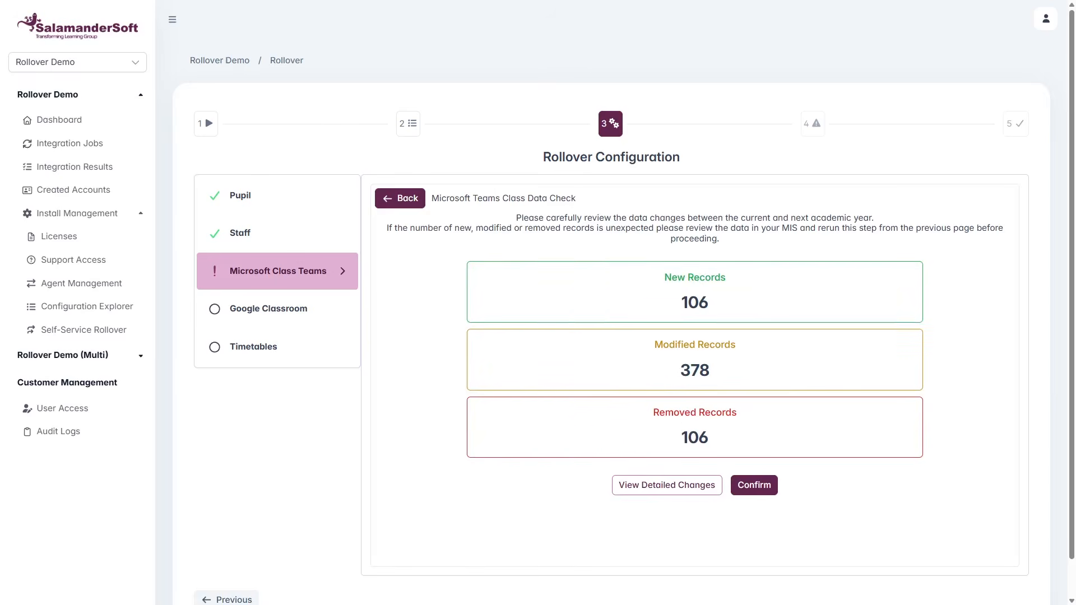
pyautogui.click(667, 485)
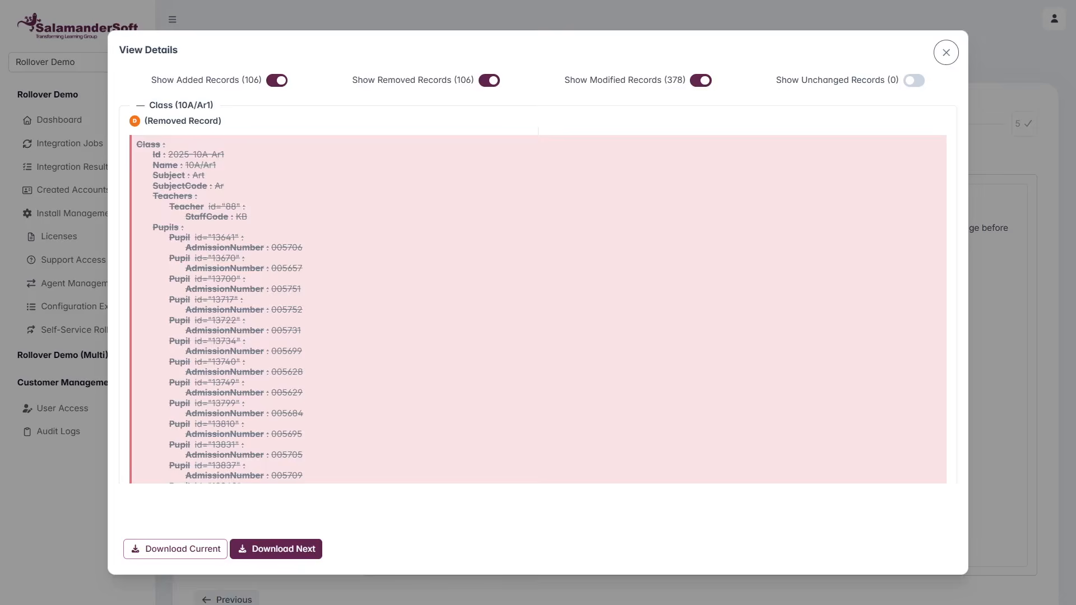
pyautogui.click(489, 80)
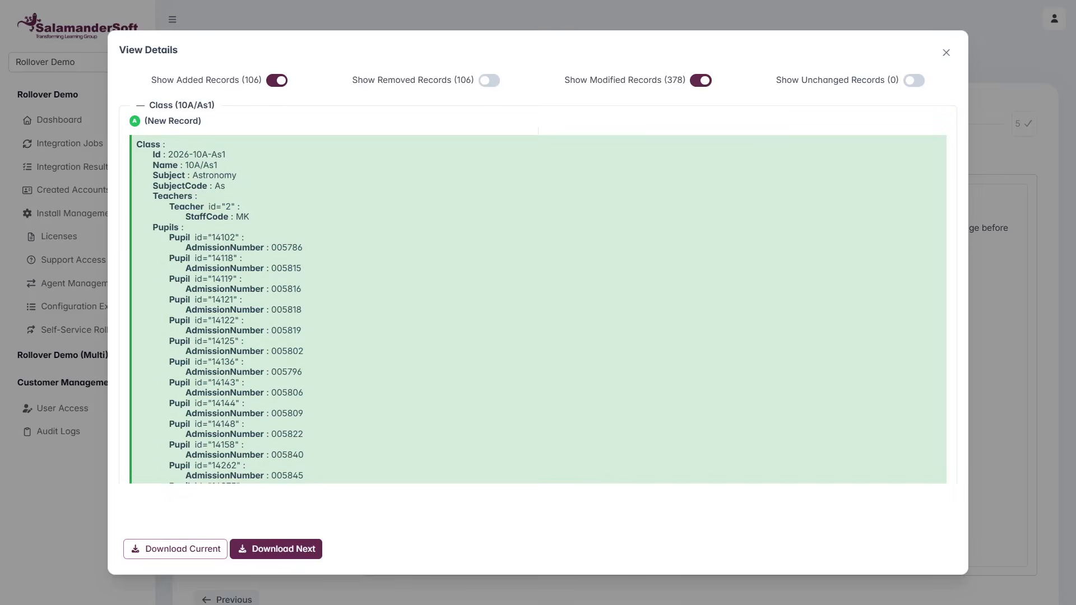
pyautogui.click(276, 81)
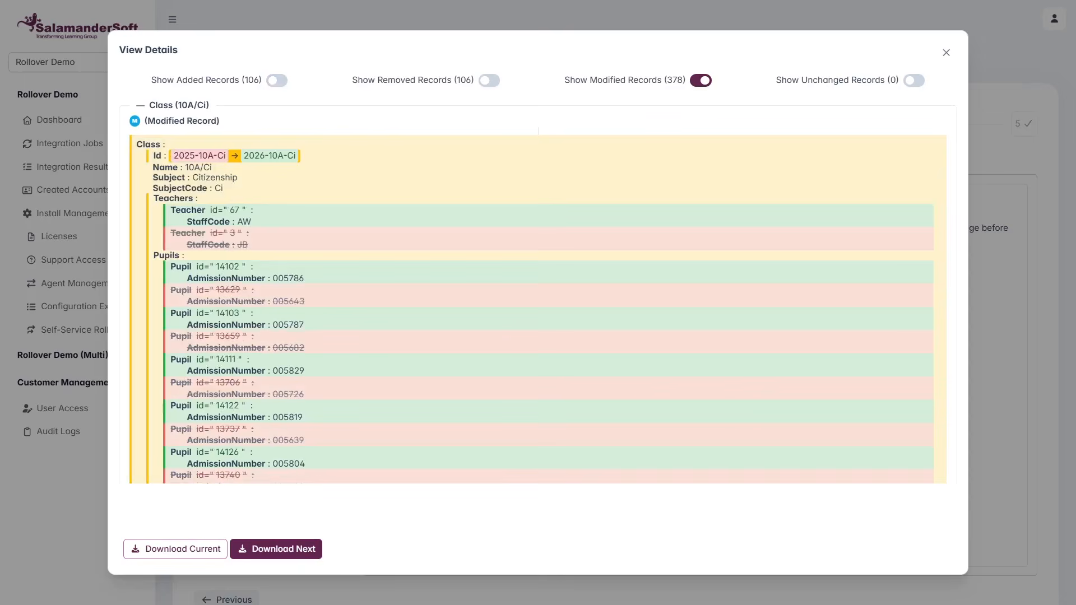
pyautogui.click(946, 53)
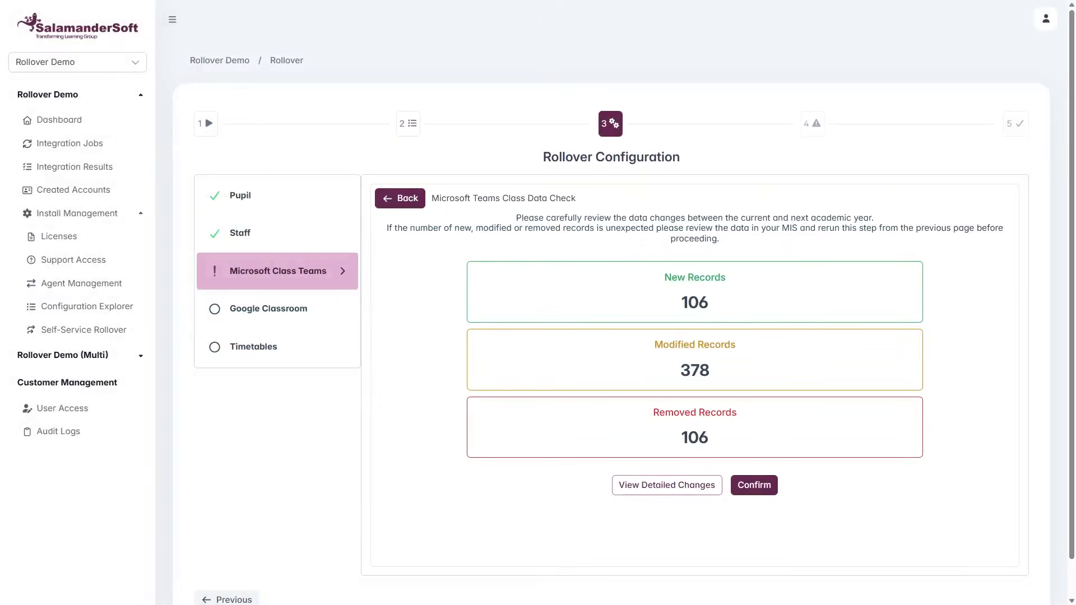
pyautogui.click(754, 484)
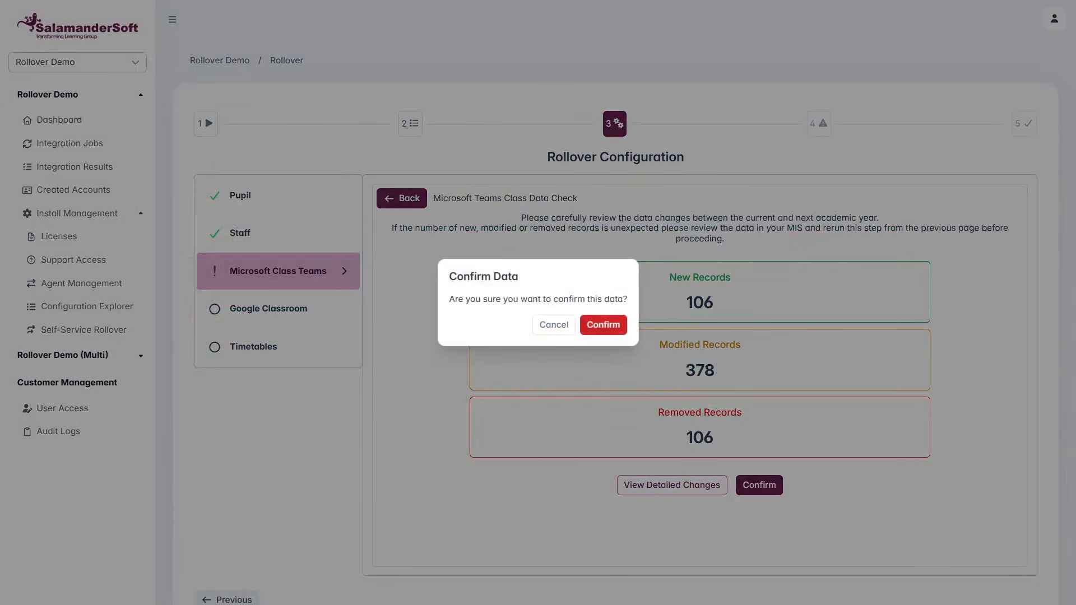
pyautogui.click(603, 325)
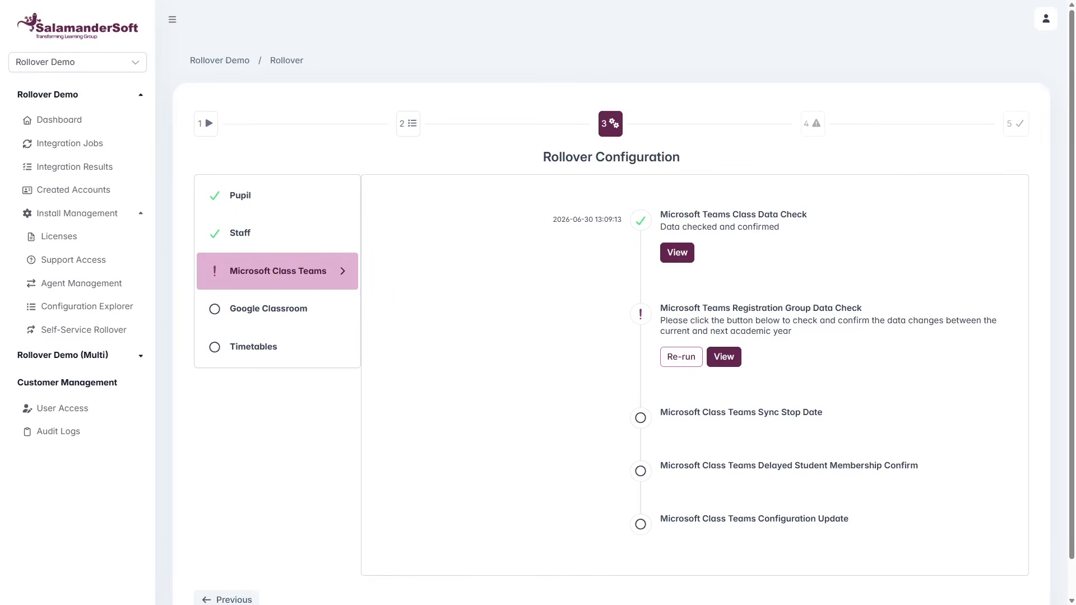
# Review the detailed Microsoft Teams registration group changes and confirm the registration group data.
pyautogui.click(724, 357)
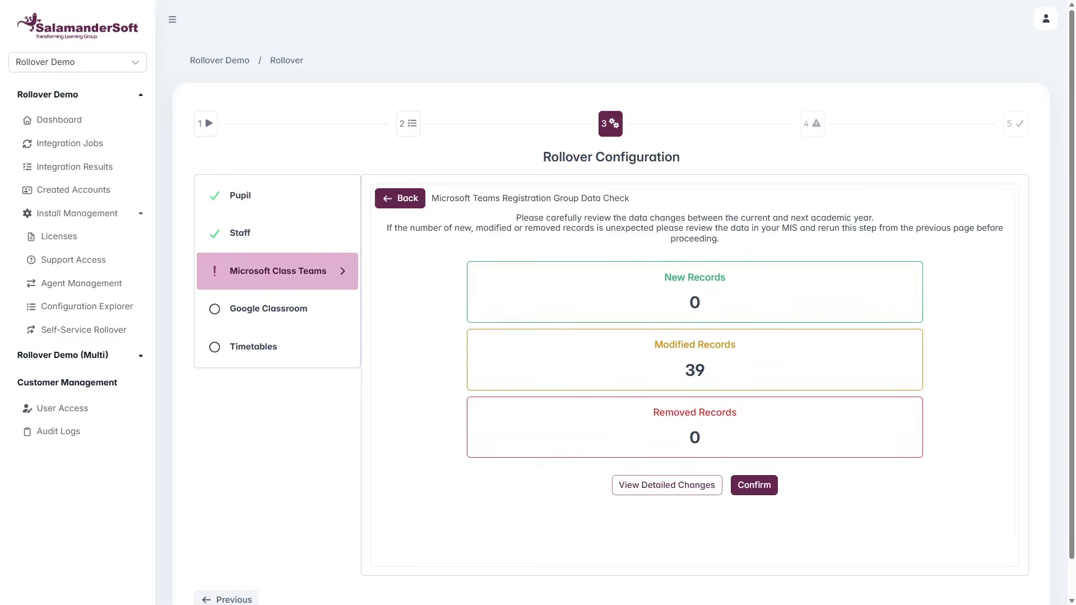
pyautogui.click(666, 485)
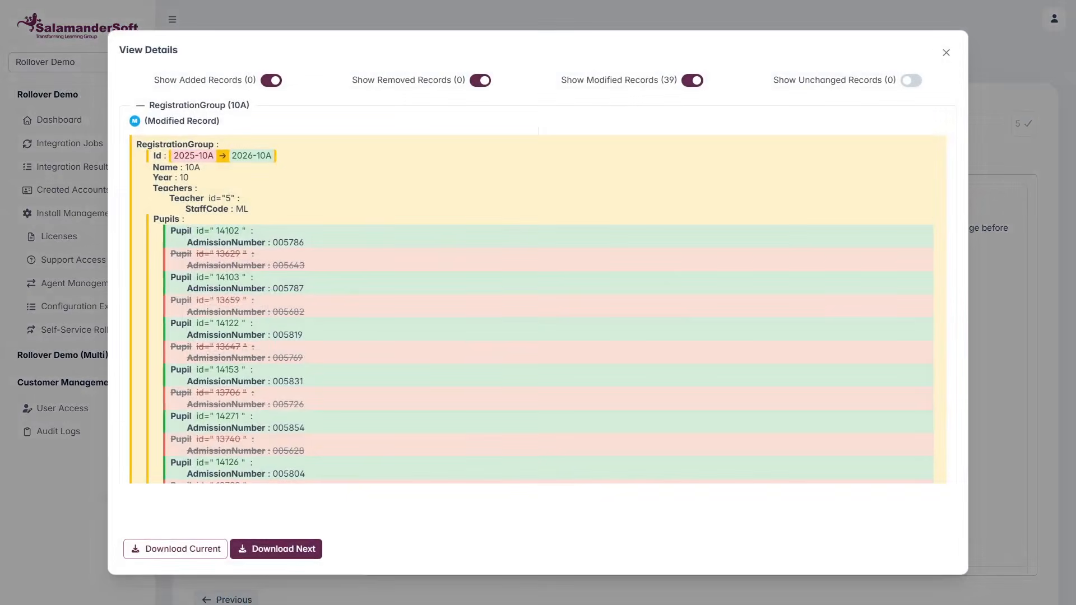
pyautogui.click(945, 52)
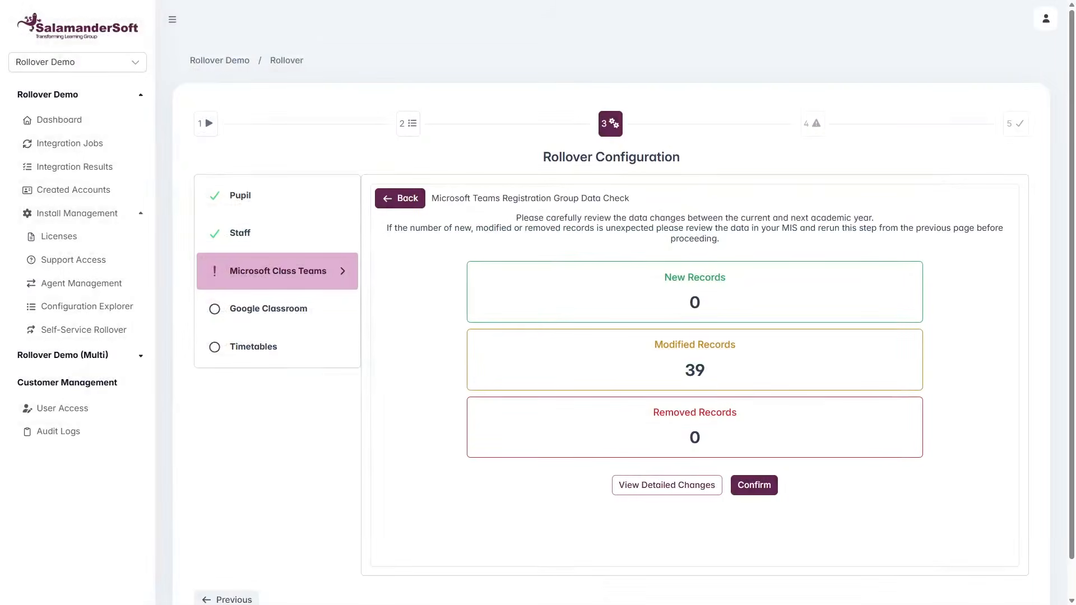
pyautogui.click(753, 485)
pyautogui.click(604, 325)
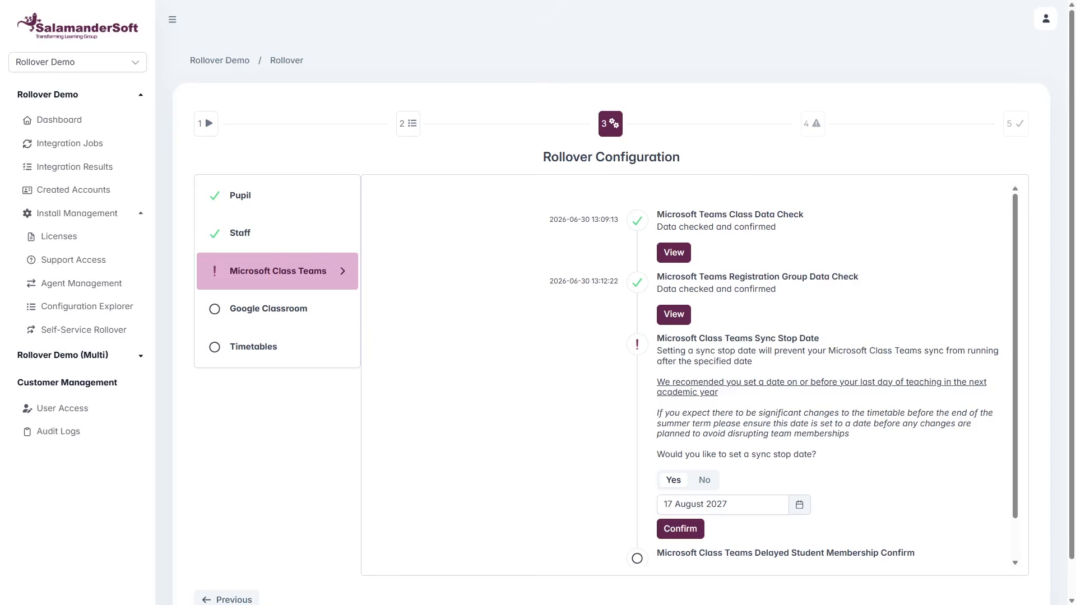
# Set the Microsoft Class Teams sync stop date to 25 June 2027 and confirm it.
pyautogui.click(800, 505)
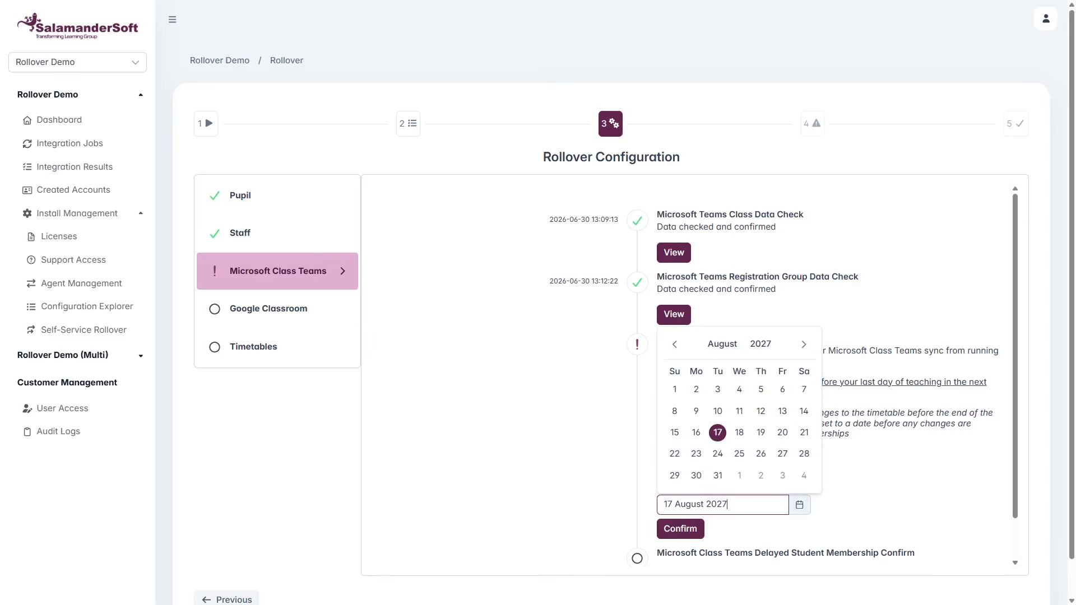
pyautogui.click(674, 344)
pyautogui.click(674, 344)
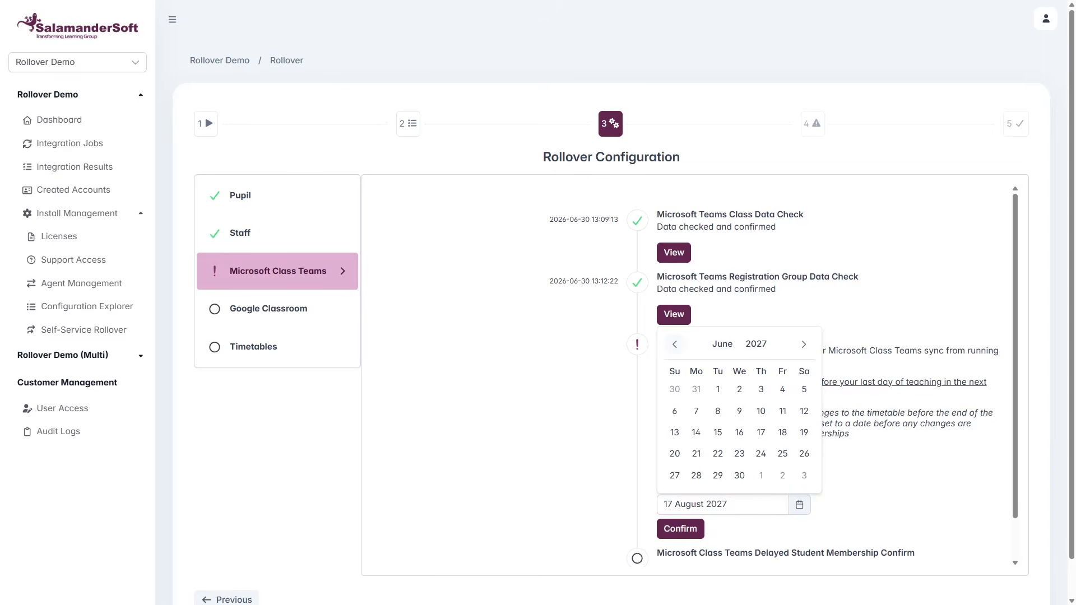
pyautogui.click(782, 454)
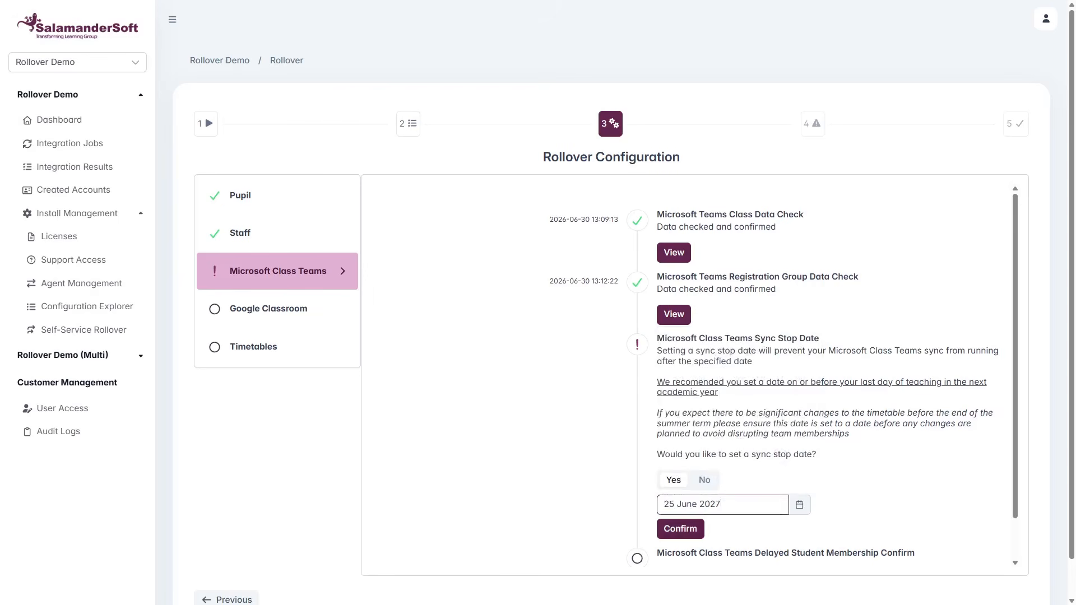
pyautogui.click(680, 529)
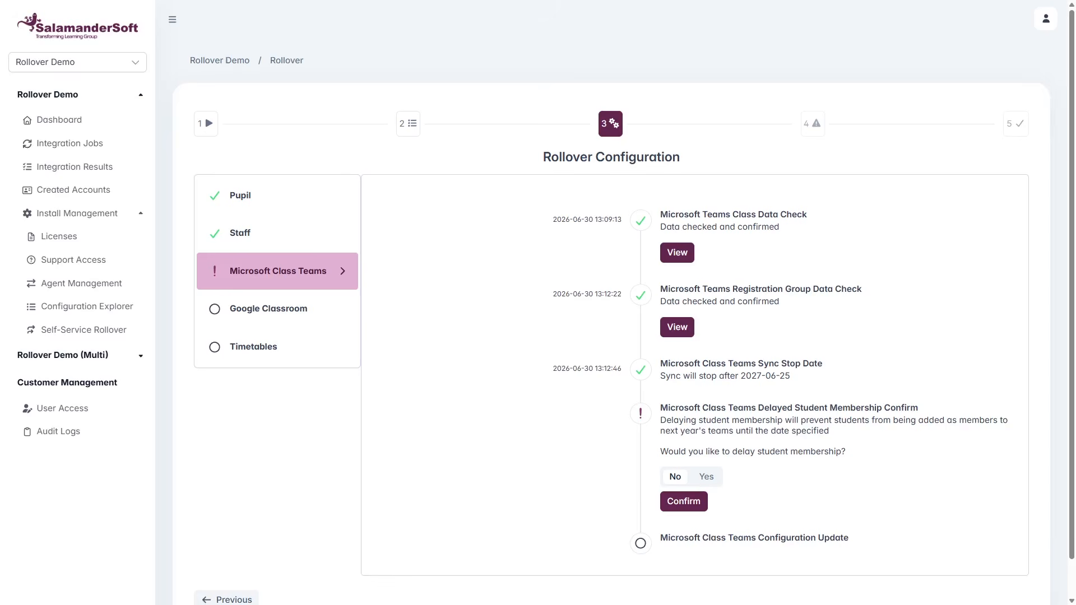
# Delay Microsoft Class Teams student membership until 01 September 2026, confirm it and proceed to the Google Classroom configuration.
pyautogui.click(706, 477)
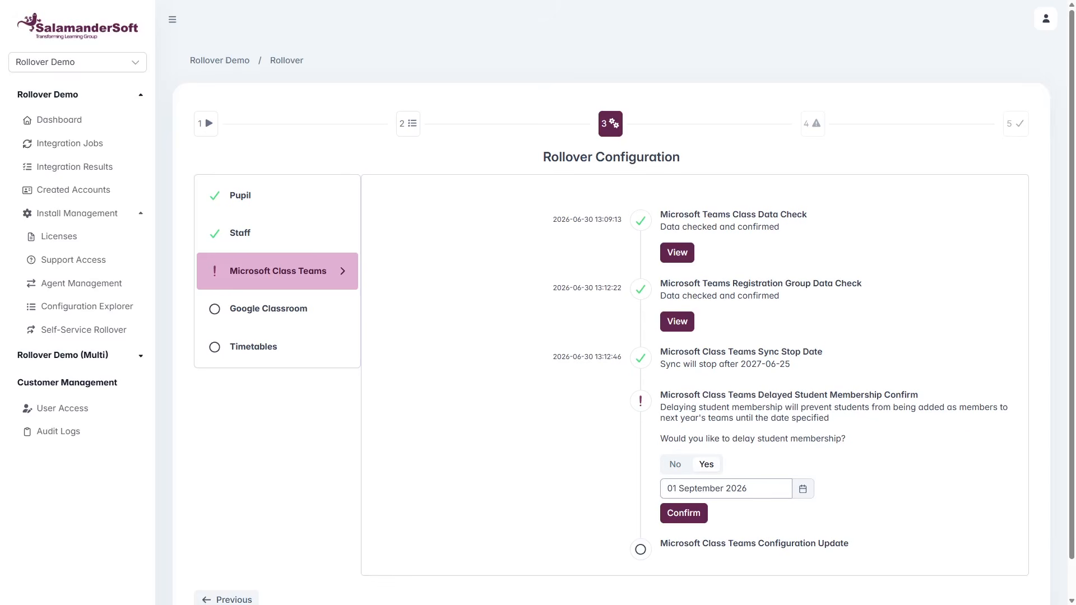
pyautogui.click(684, 513)
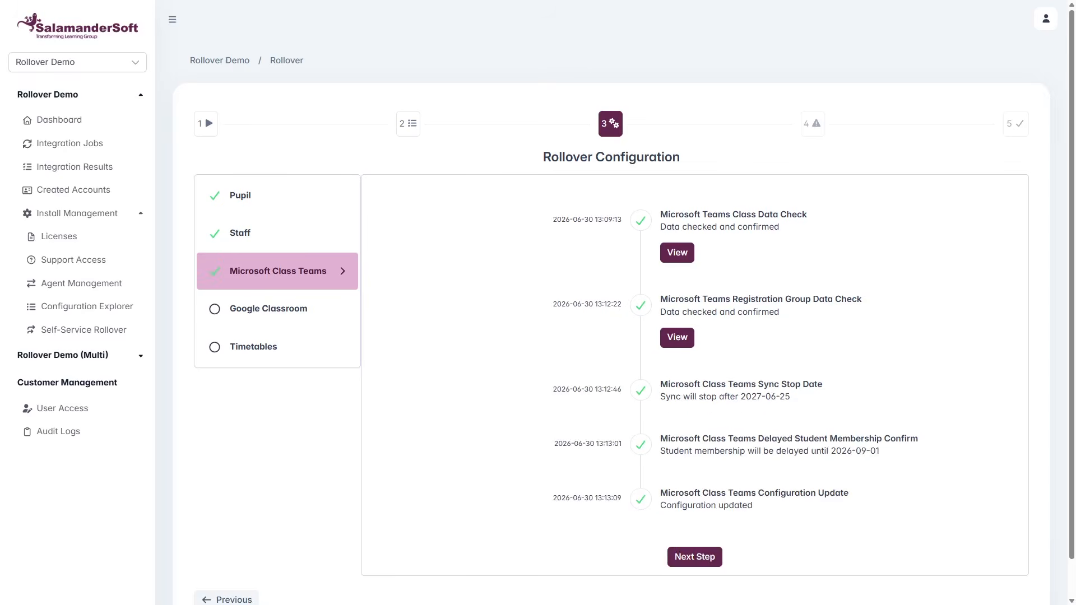
pyautogui.click(695, 557)
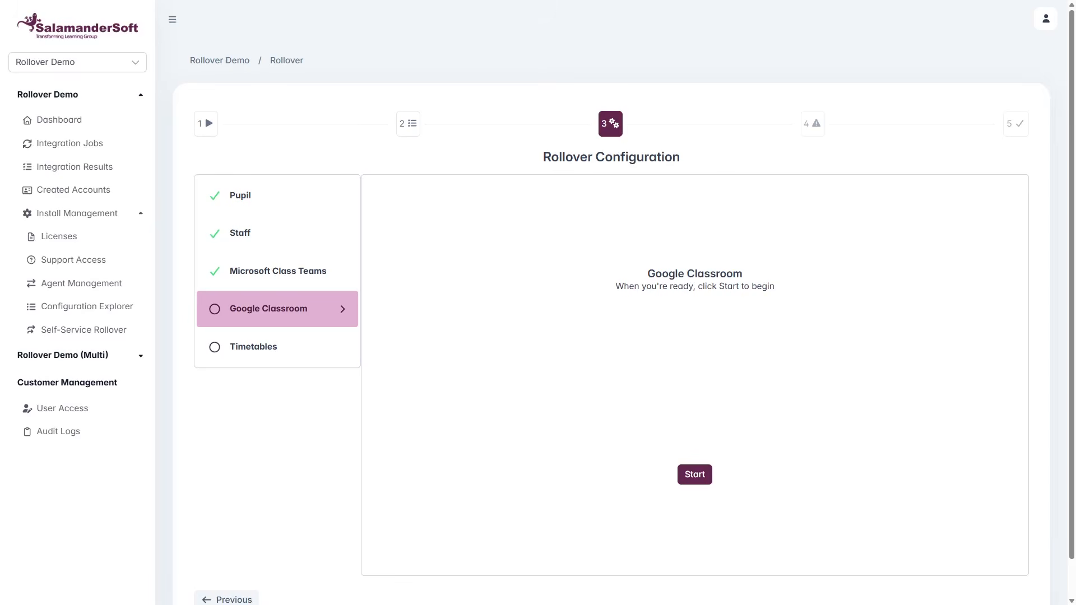
# Start the Google Classroom configuration, review the detailed class changes with removed and added records hidden, and confirm the class data.
pyautogui.click(695, 475)
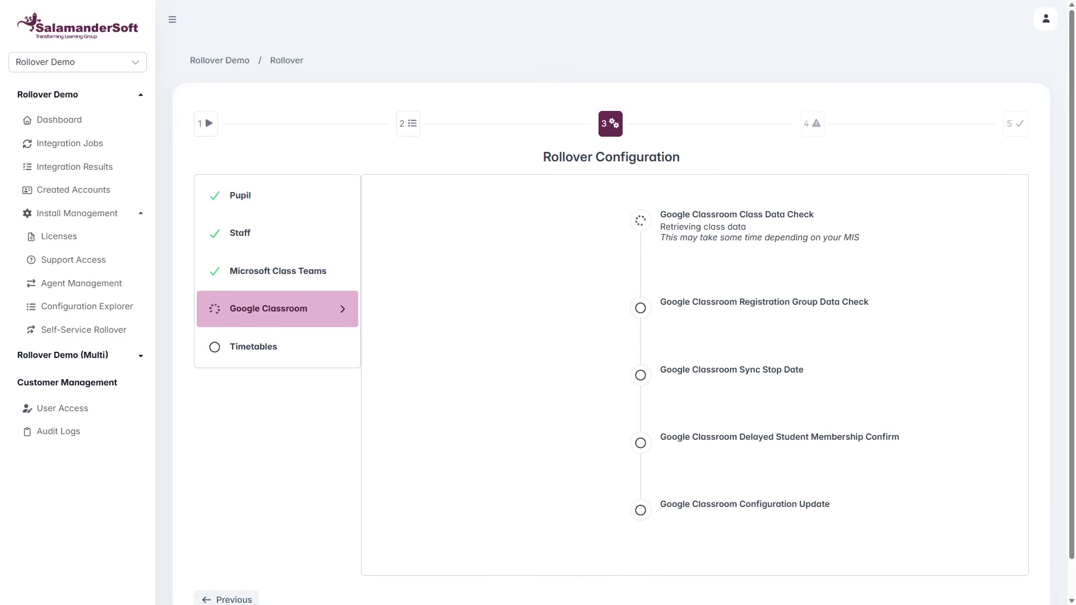
pyautogui.click(723, 263)
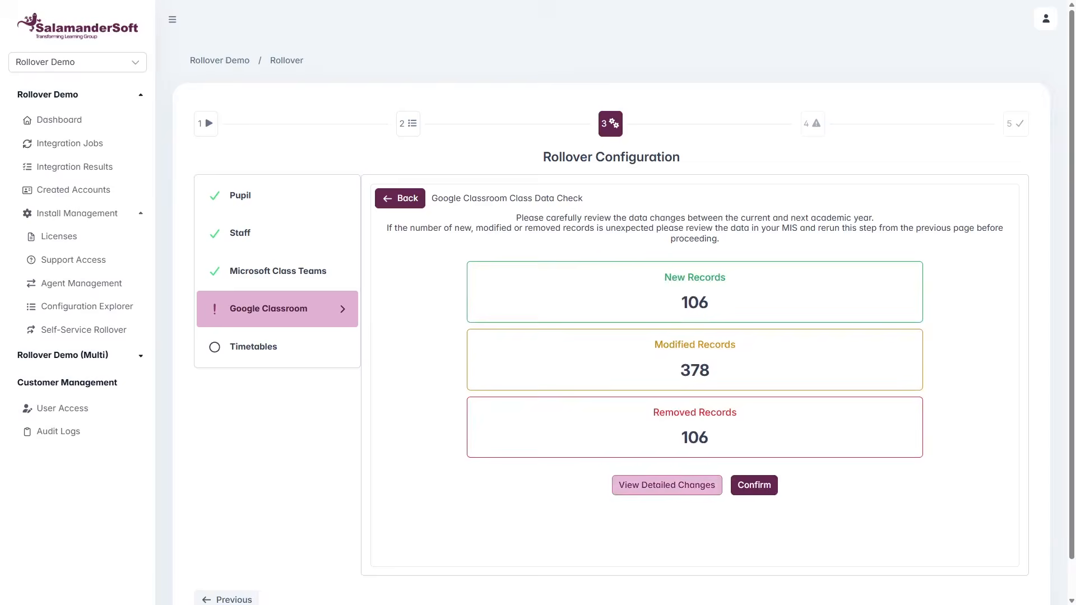
pyautogui.click(667, 485)
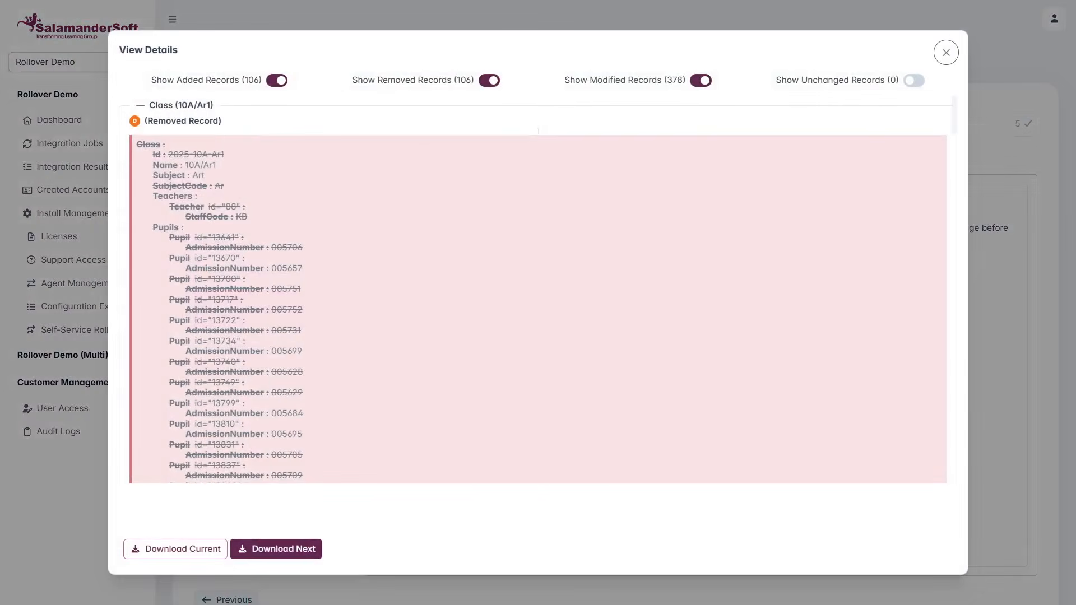
pyautogui.click(489, 81)
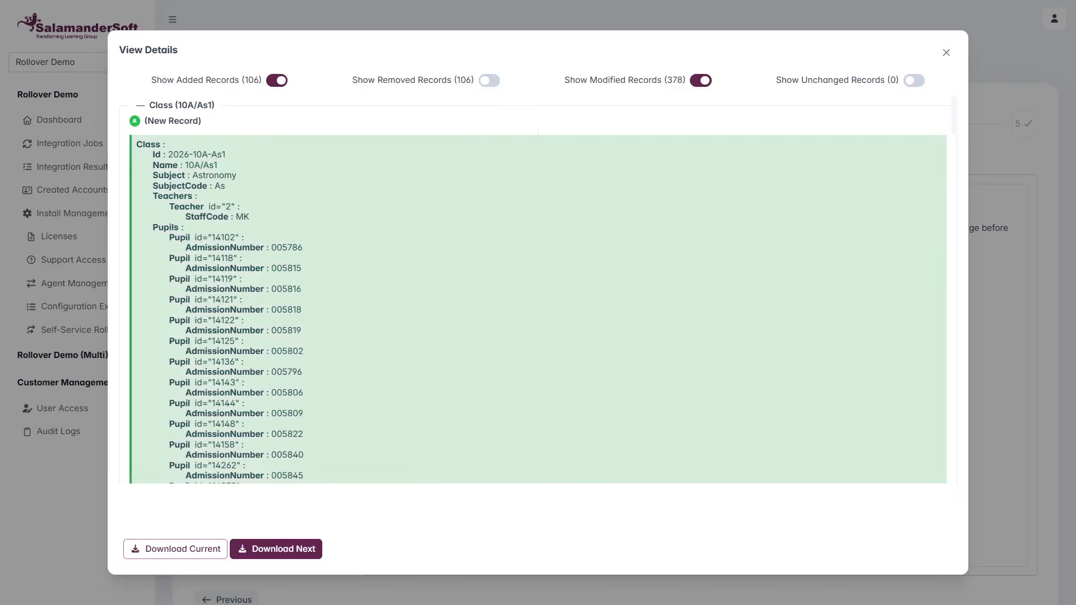
pyautogui.click(277, 80)
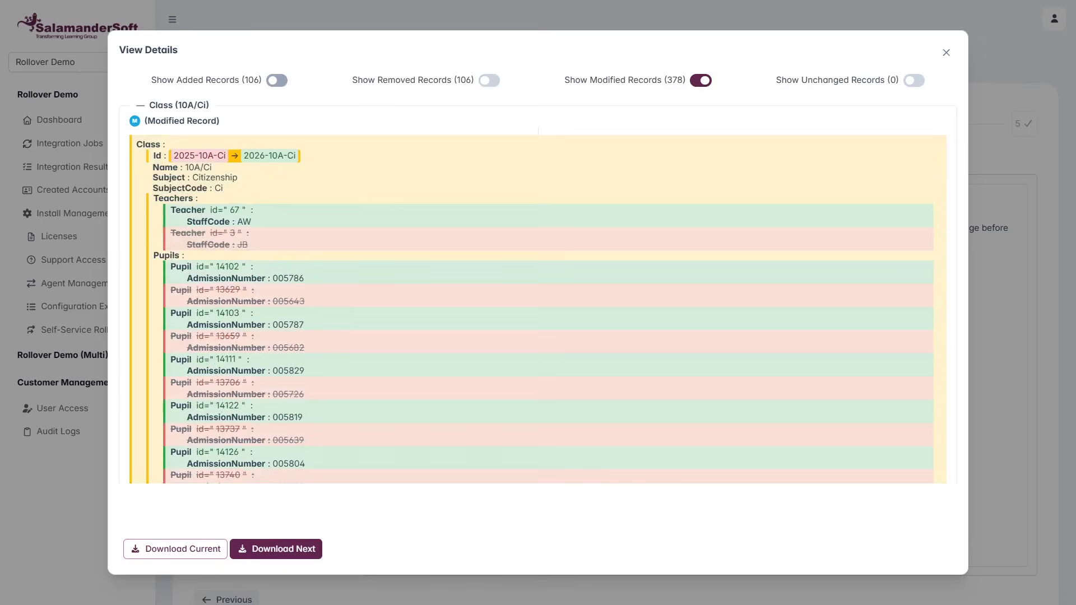
pyautogui.click(946, 53)
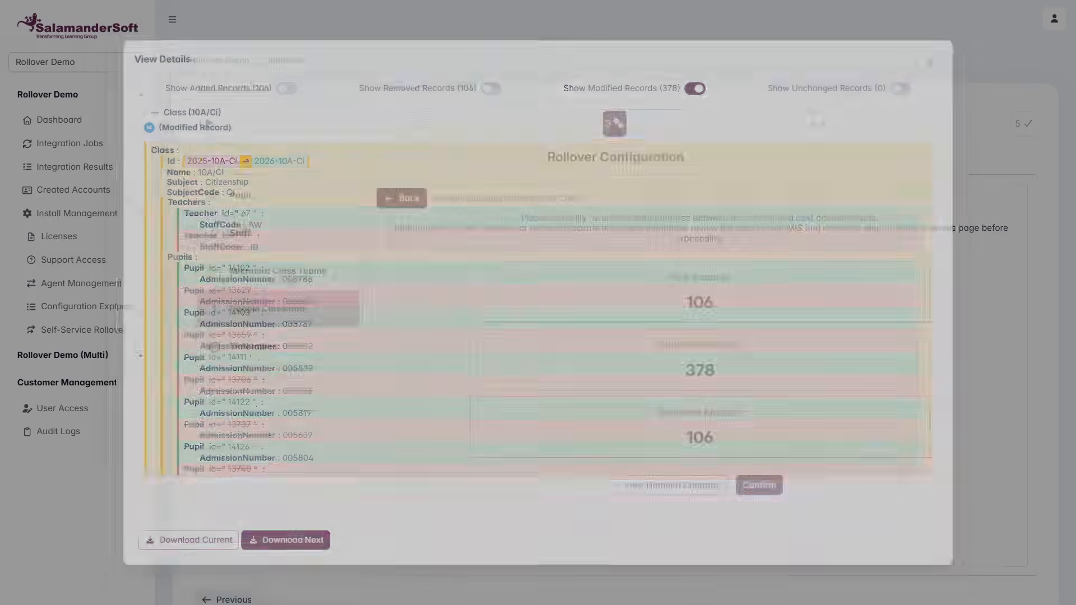
pyautogui.click(754, 486)
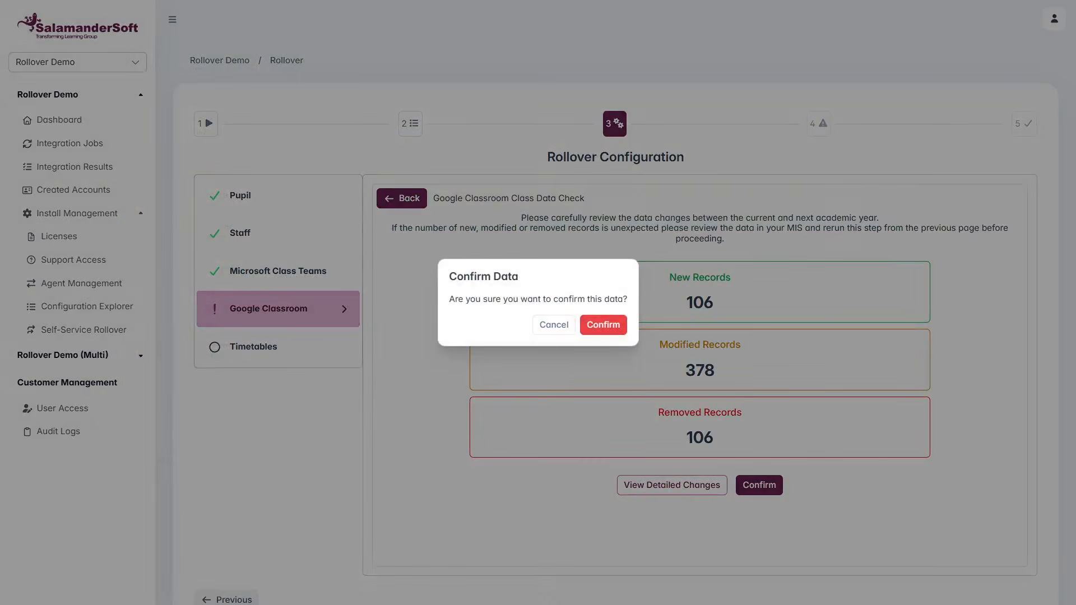
pyautogui.click(603, 324)
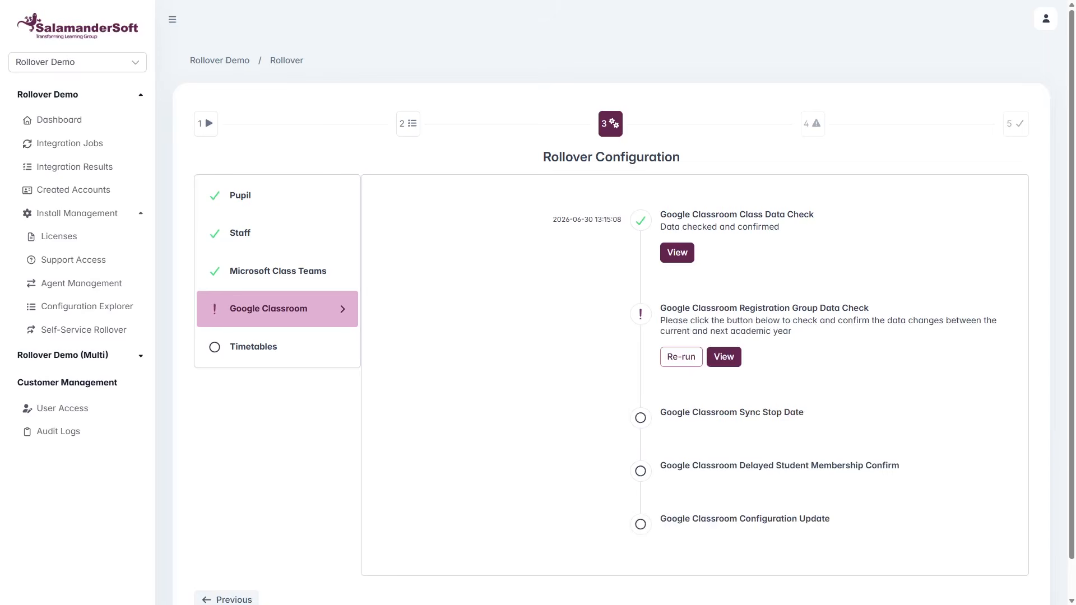
# Review the detailed Google Classroom registration group changes and confirm the registration group data.
pyautogui.click(724, 357)
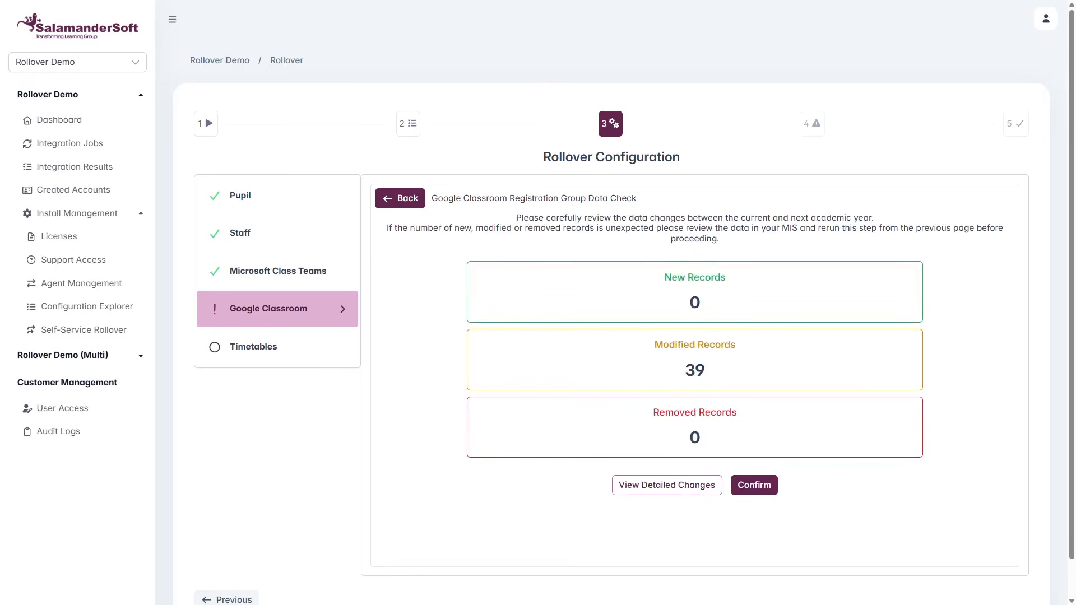
pyautogui.click(667, 485)
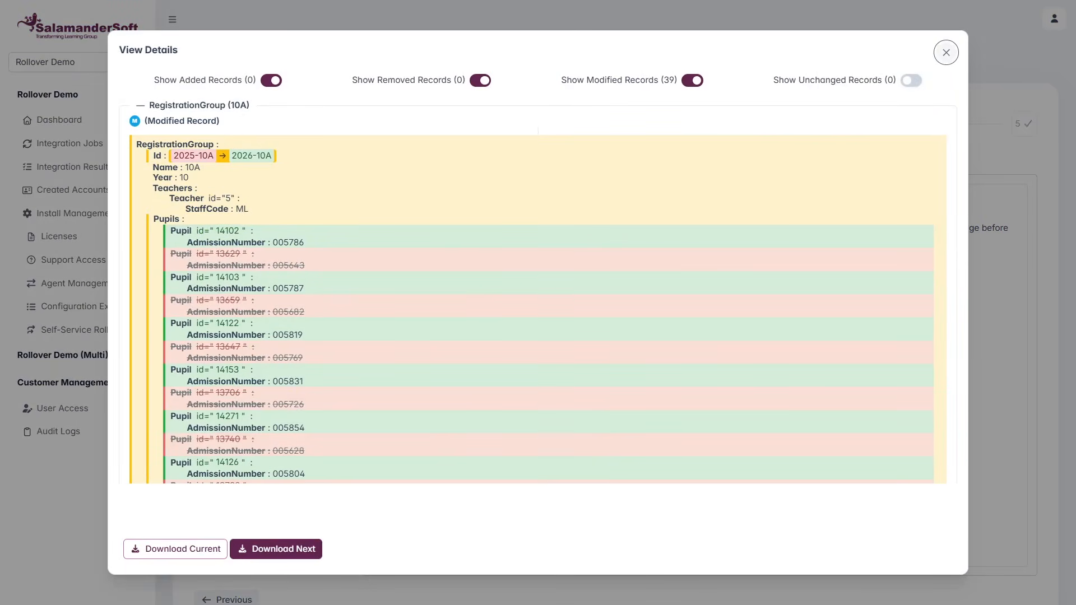
pyautogui.click(946, 52)
pyautogui.click(754, 485)
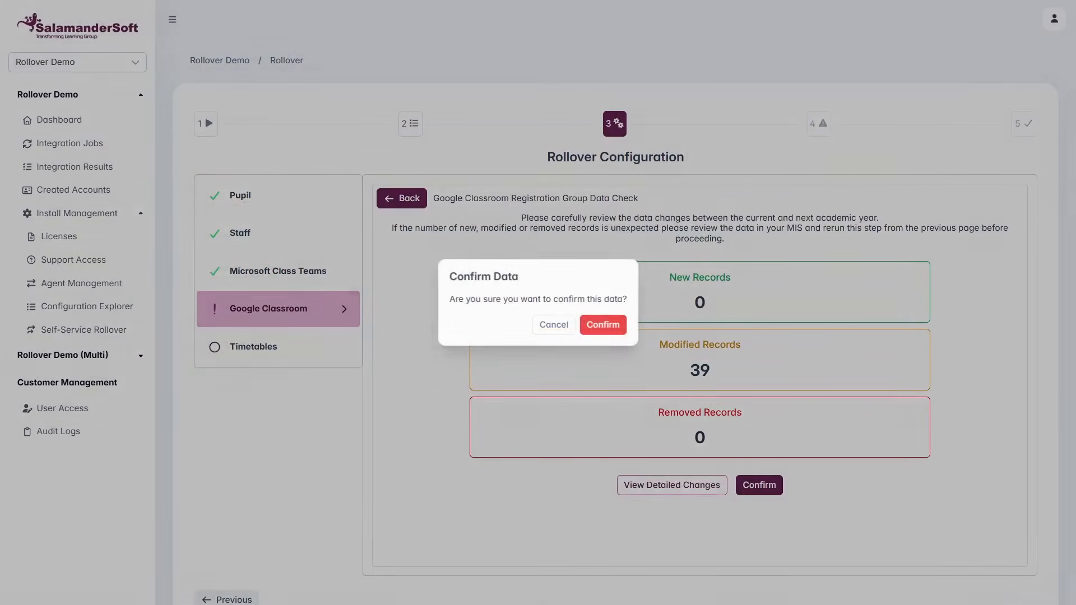
pyautogui.click(603, 324)
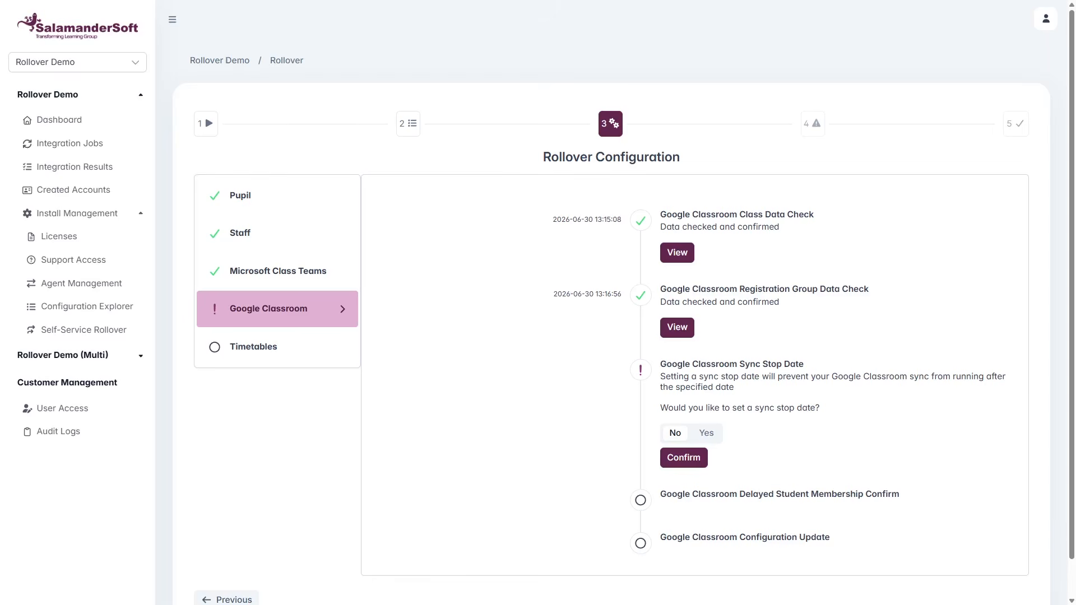
# Set the Google Classroom sync stop date to 25 June 2027 and confirm it.
pyautogui.click(706, 433)
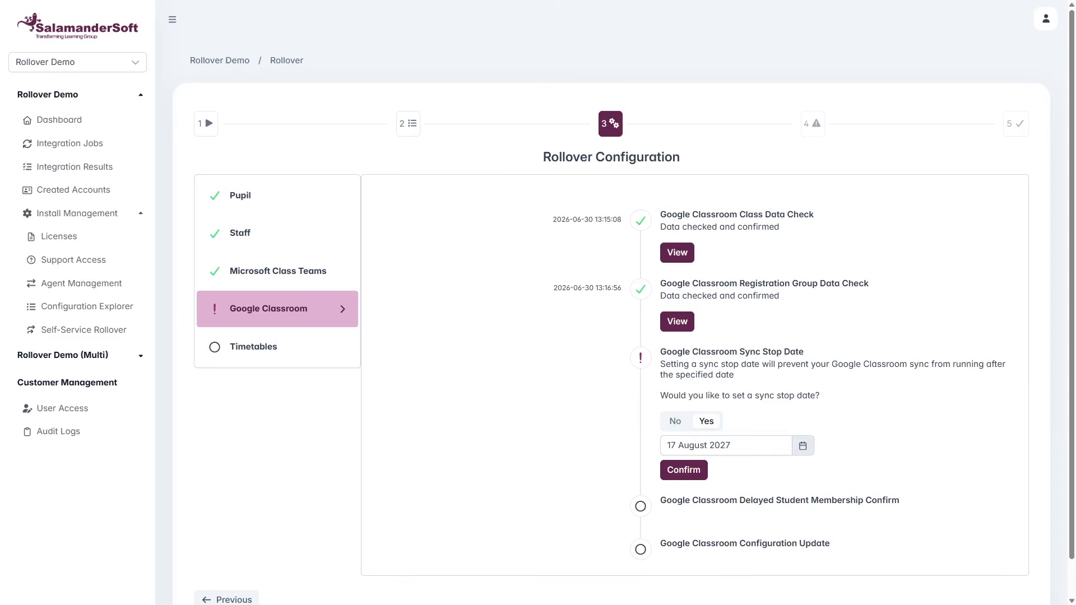
pyautogui.click(802, 445)
pyautogui.click(678, 284)
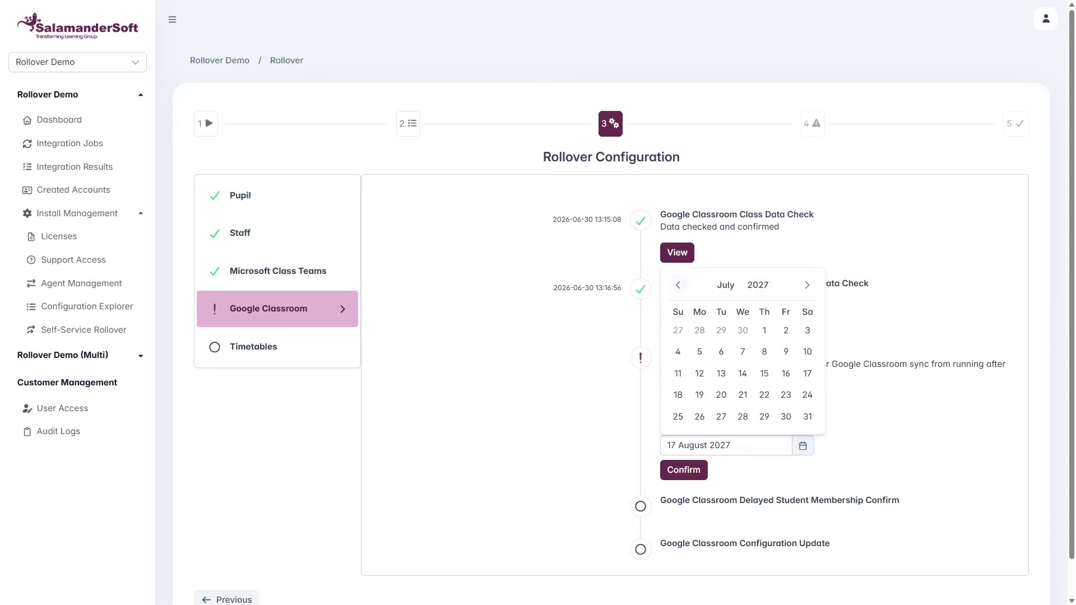
pyautogui.click(677, 285)
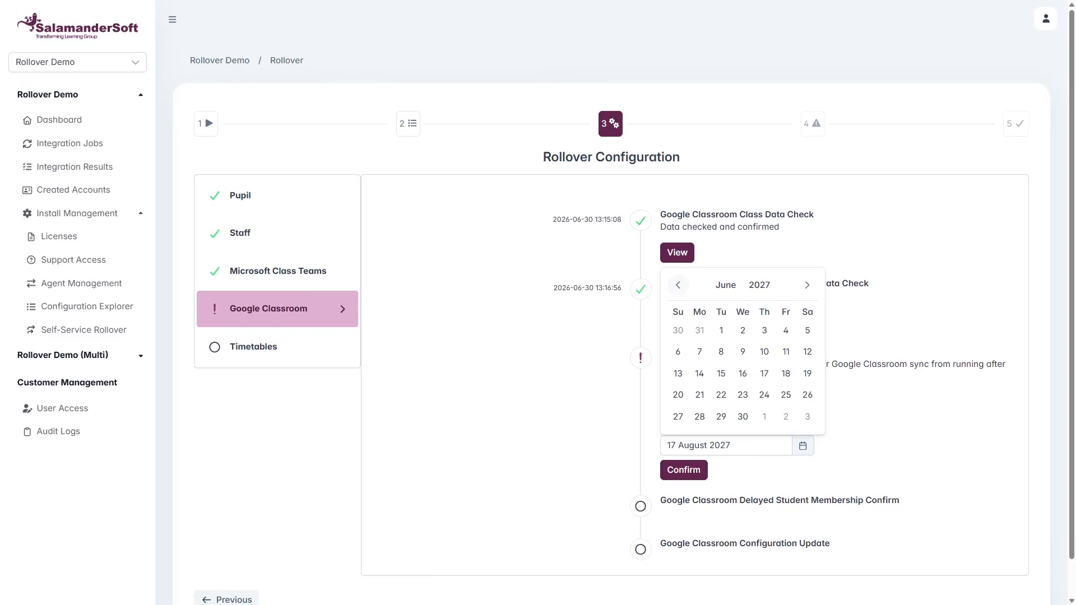
pyautogui.click(786, 395)
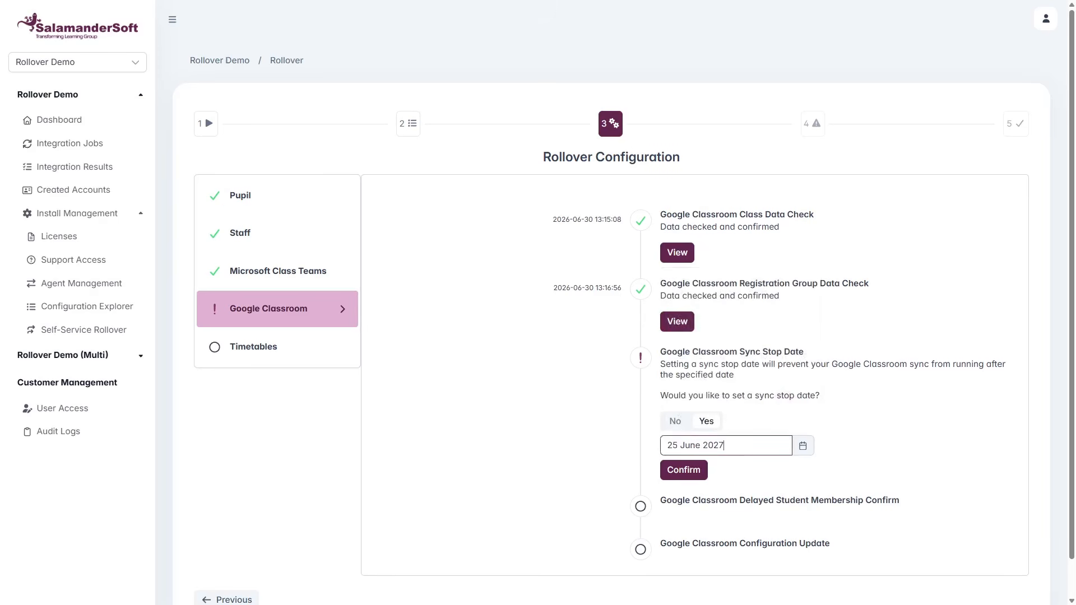
pyautogui.click(684, 470)
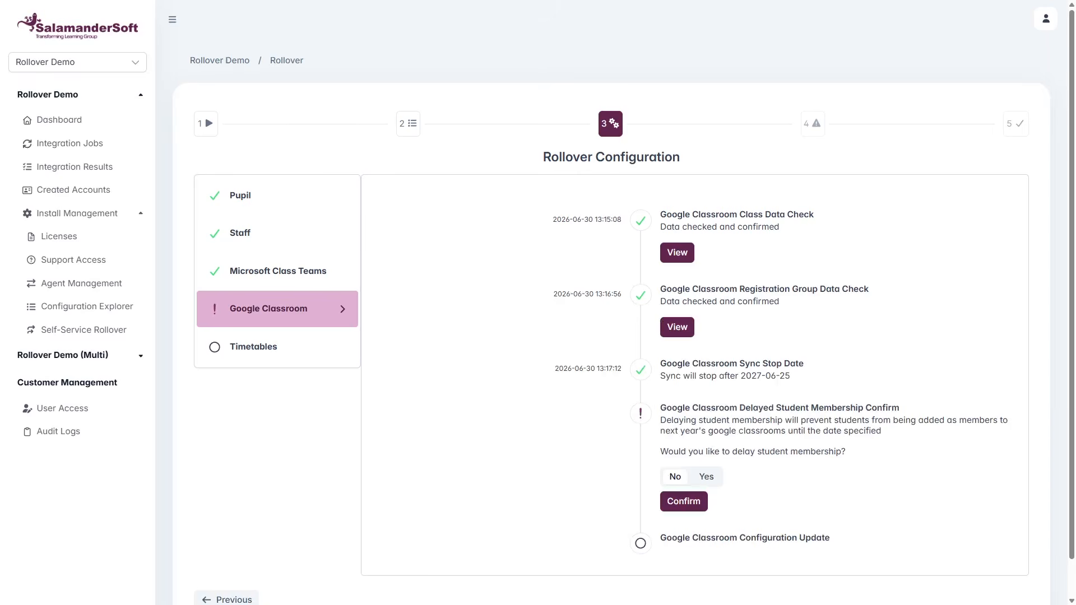
# Delay Google Classroom student membership until 01 September 2026, confirm it and proceed to the Timetables configuration.
pyautogui.click(706, 477)
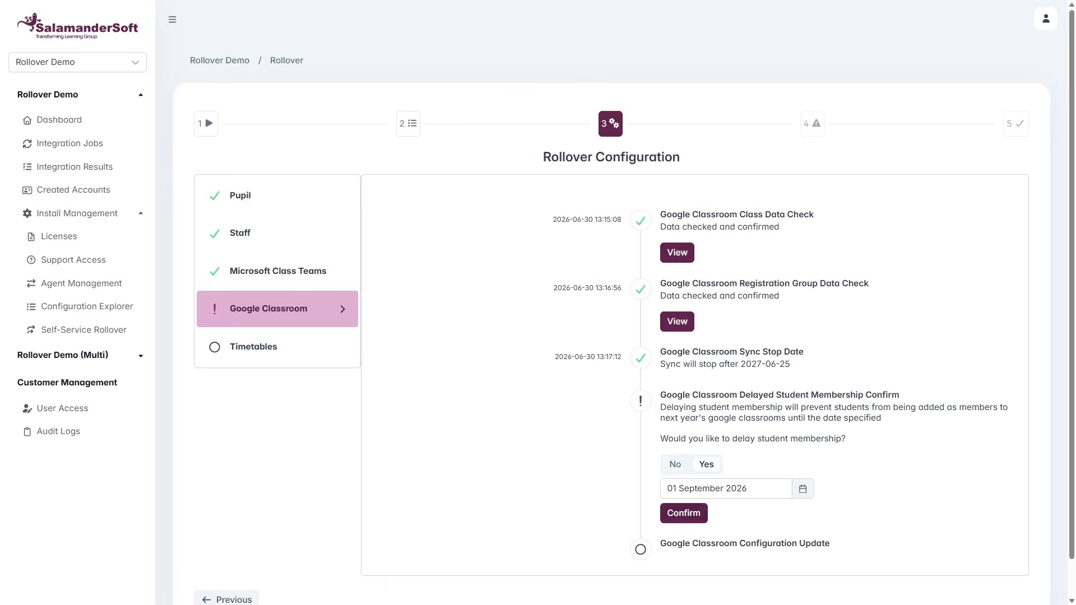
pyautogui.click(684, 514)
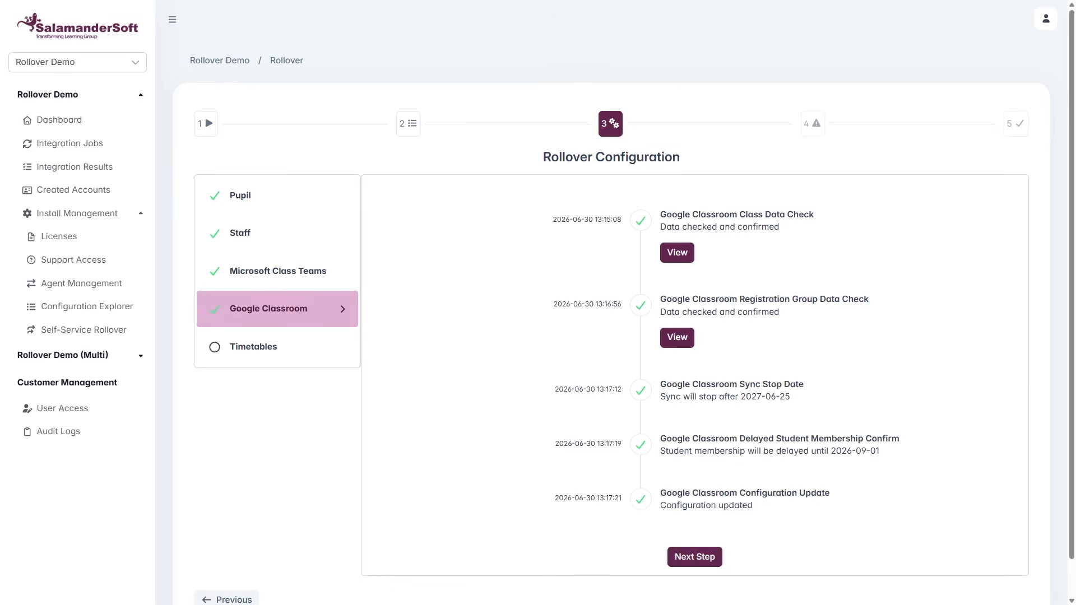
pyautogui.click(694, 557)
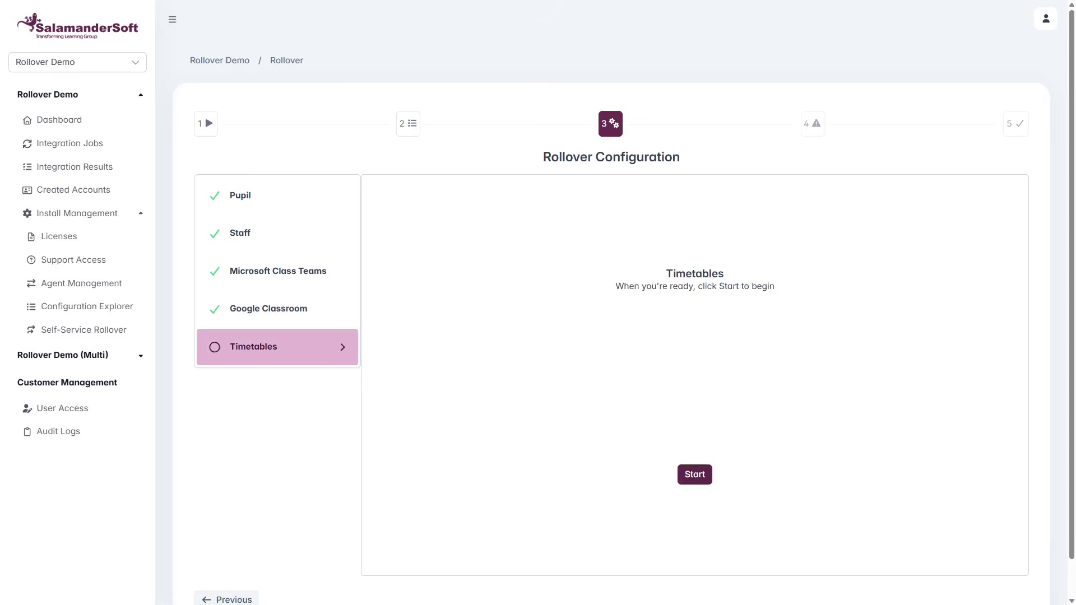
# Start the Timetables configuration, decline early syncing of pupil timetables and confirm early syncing of staff timetables.
pyautogui.click(695, 475)
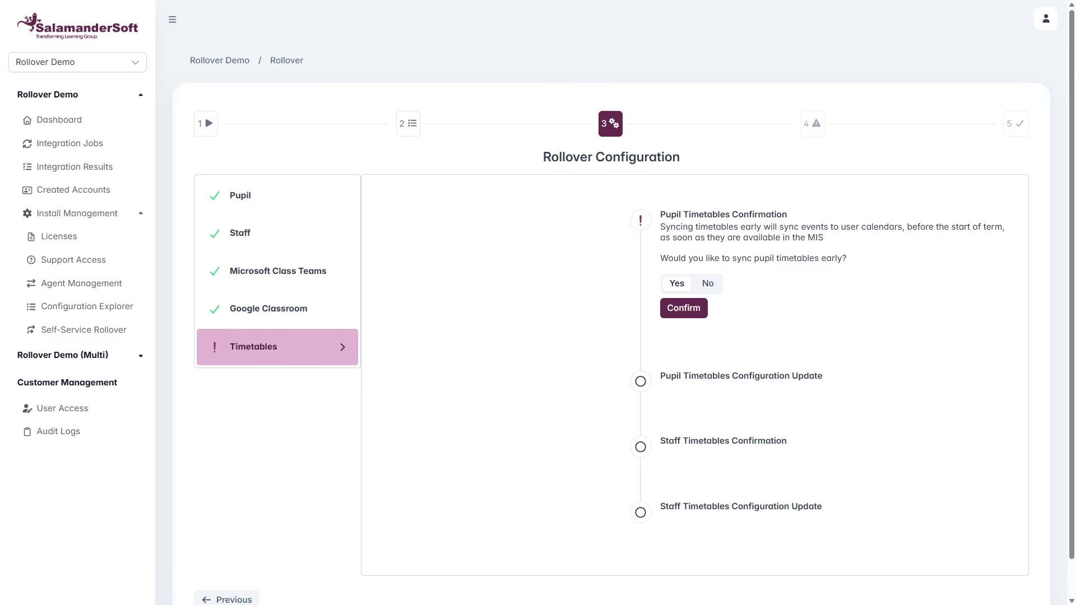
pyautogui.click(708, 283)
pyautogui.click(683, 308)
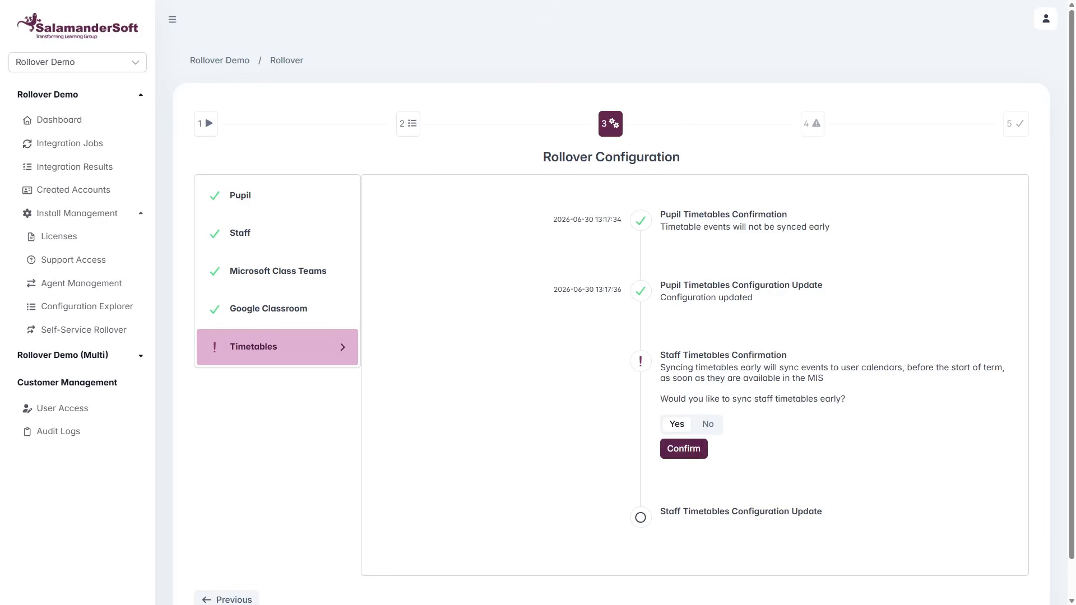
pyautogui.click(684, 449)
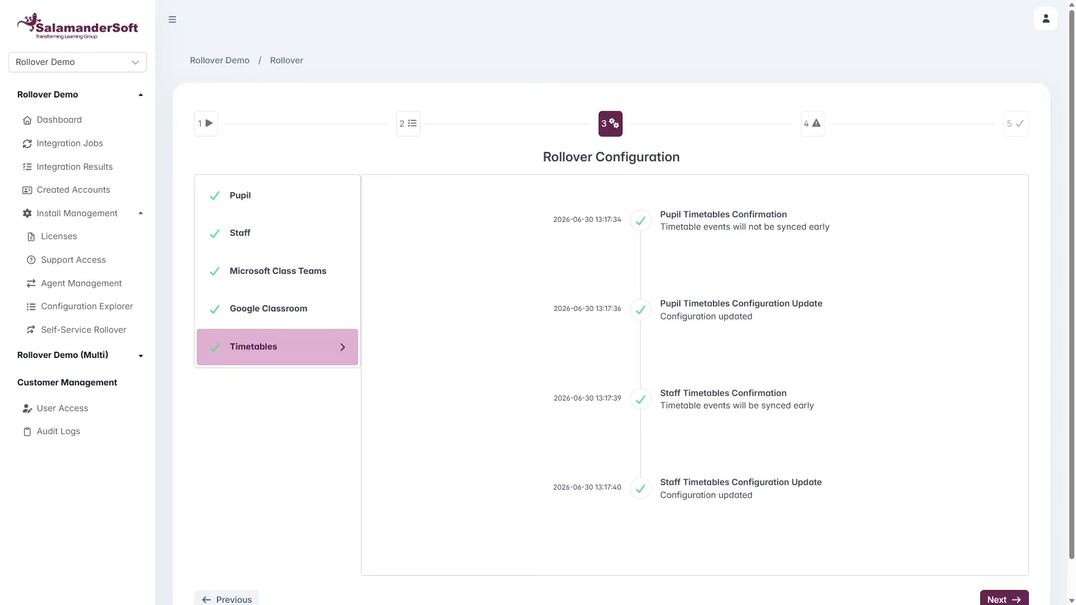
# Start the Finalise stage, review and confirm the rollover configuration summary, and proceed to the rollover completion page.
pyautogui.click(1005, 599)
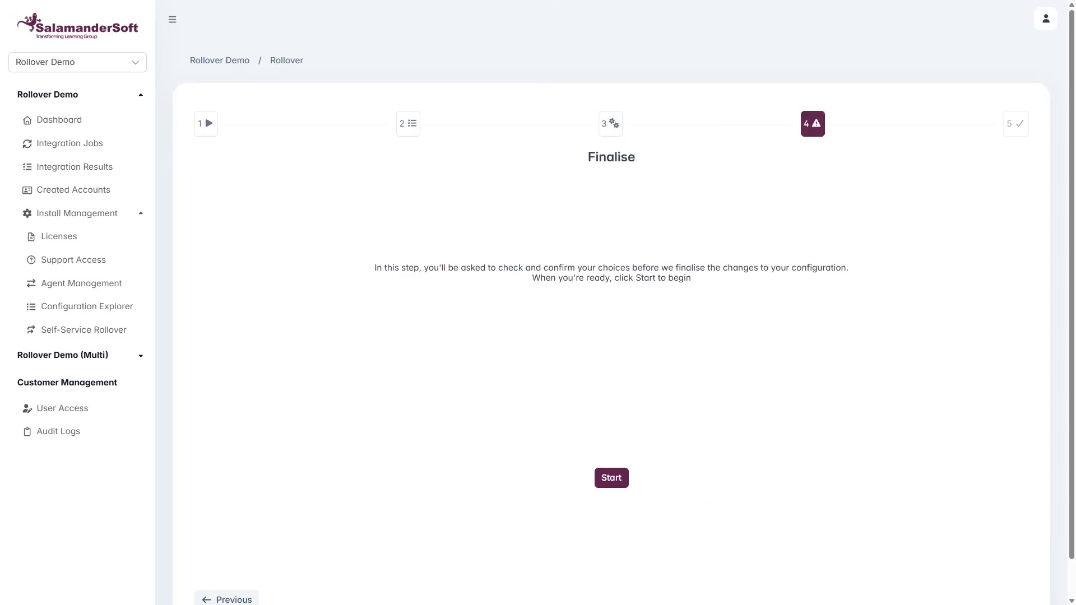
pyautogui.click(612, 478)
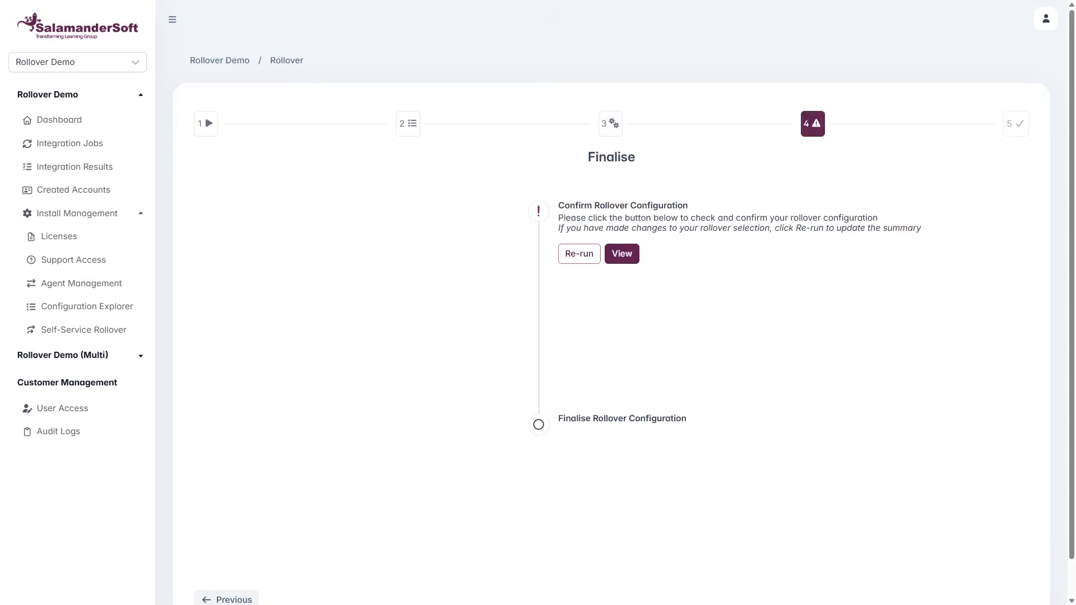
pyautogui.click(622, 254)
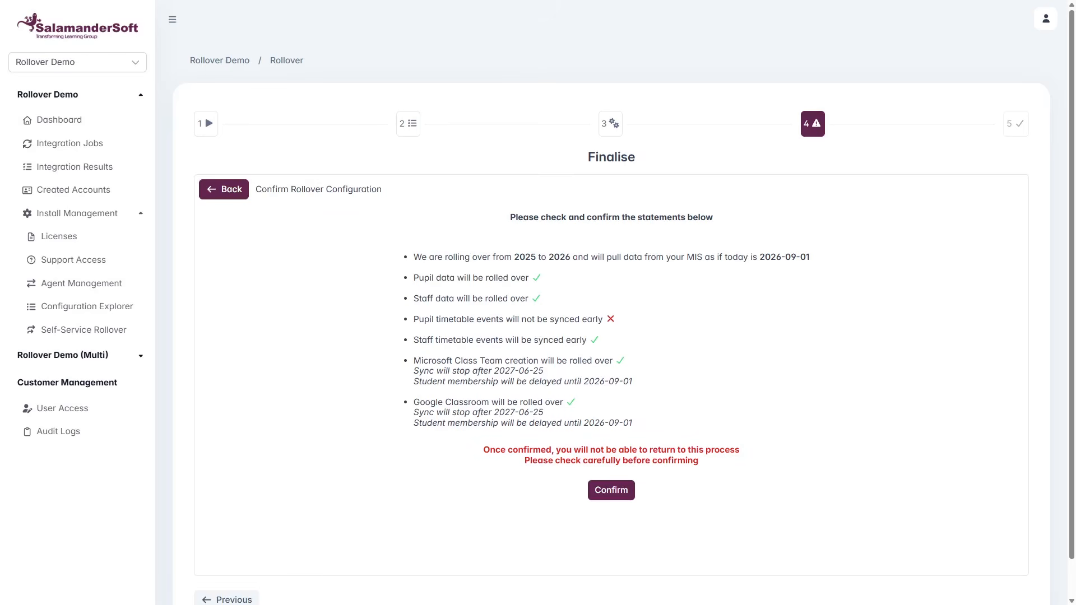
pyautogui.click(611, 490)
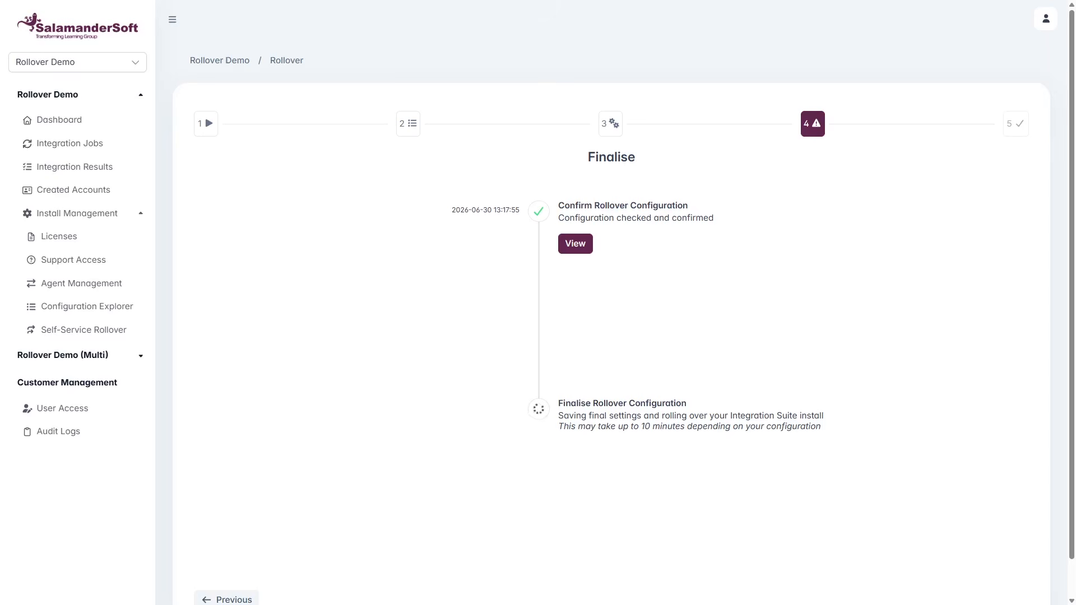
pyautogui.click(1004, 599)
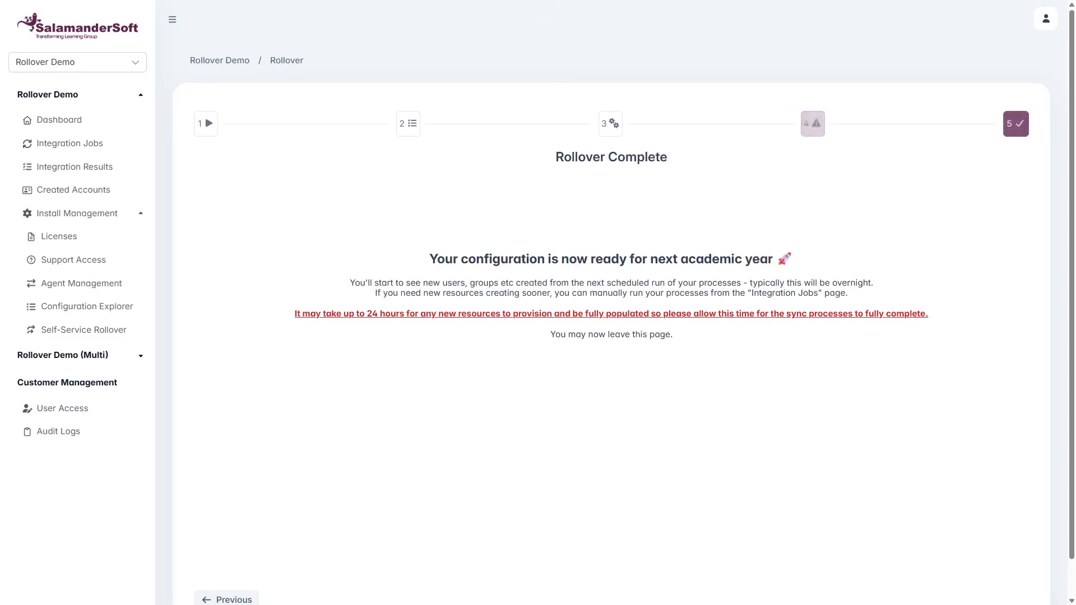